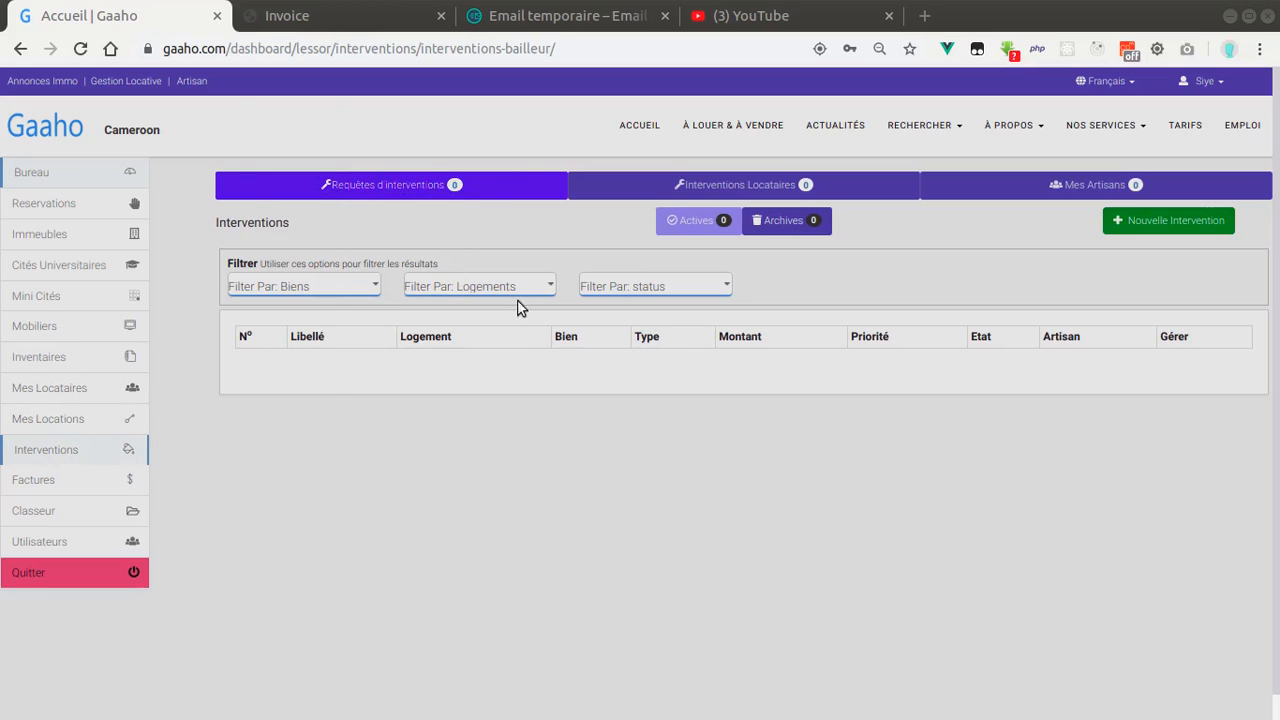
Step: Search for artisans from the Mes Artisans section and add the first three listed artisans
left_click(752, 188)
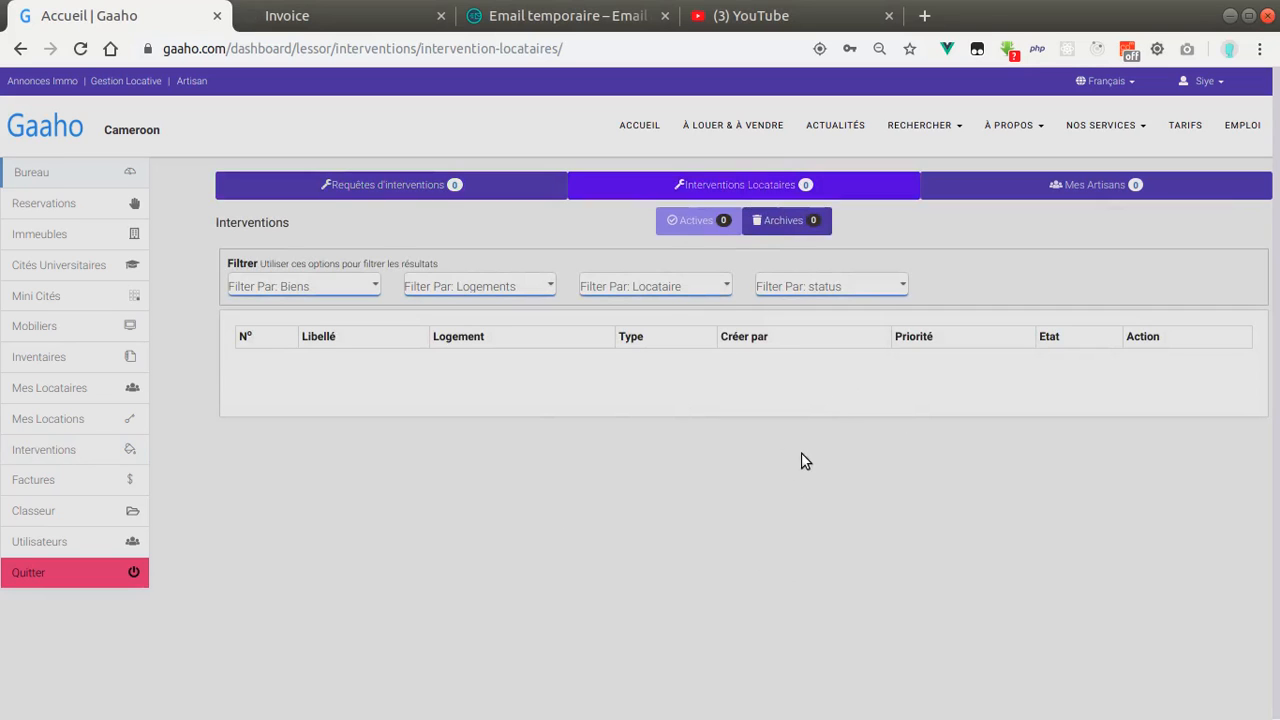
left_click(1123, 188)
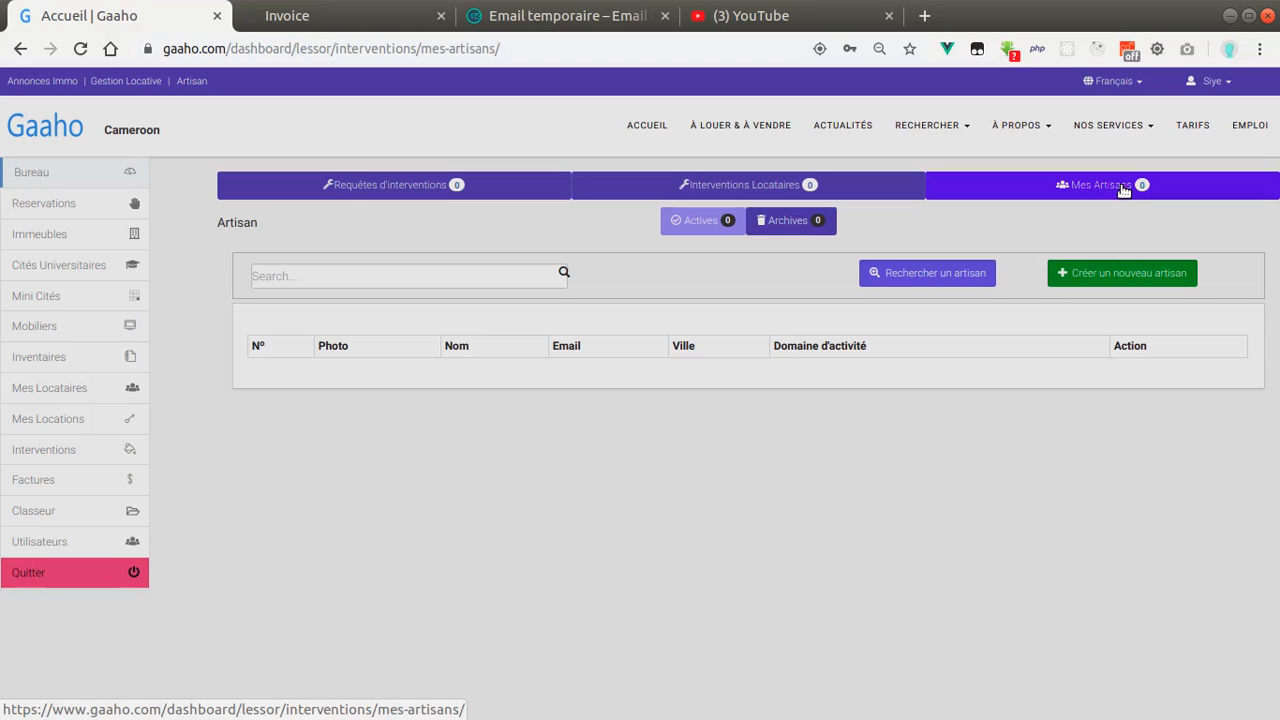
left_click(925, 270)
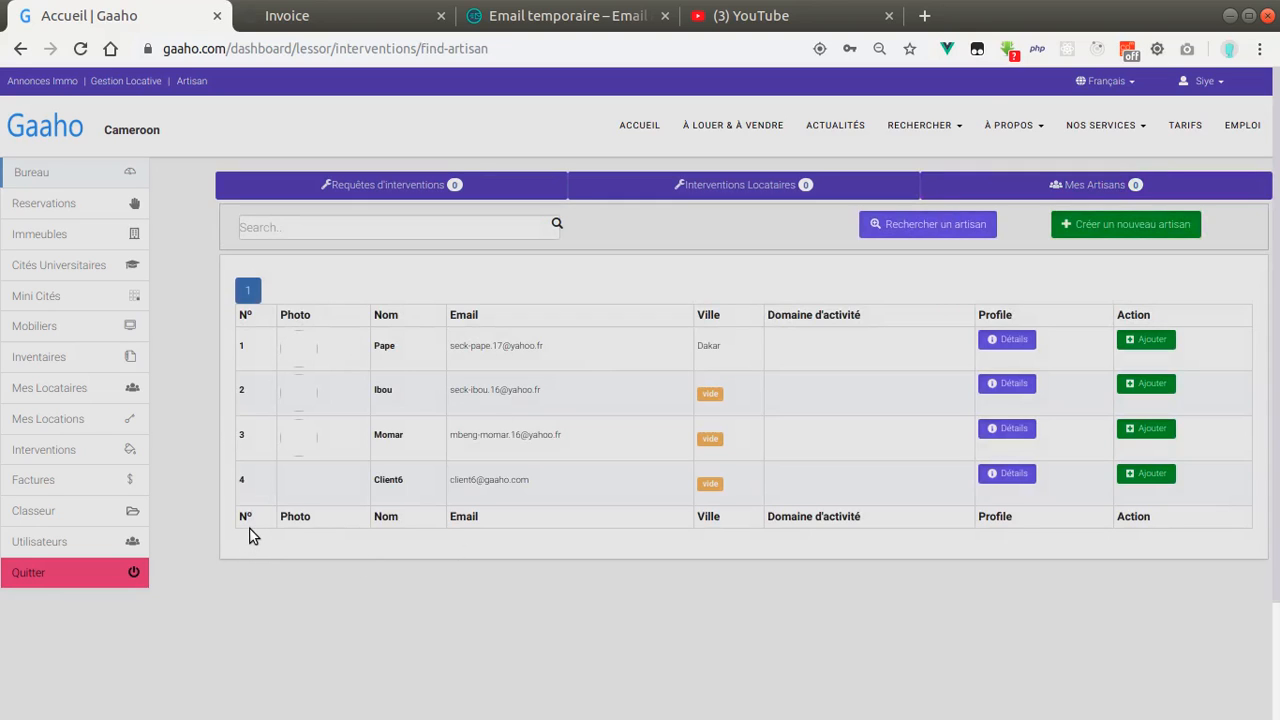
left_click(1150, 341)
left_click(1148, 385)
left_click(1135, 432)
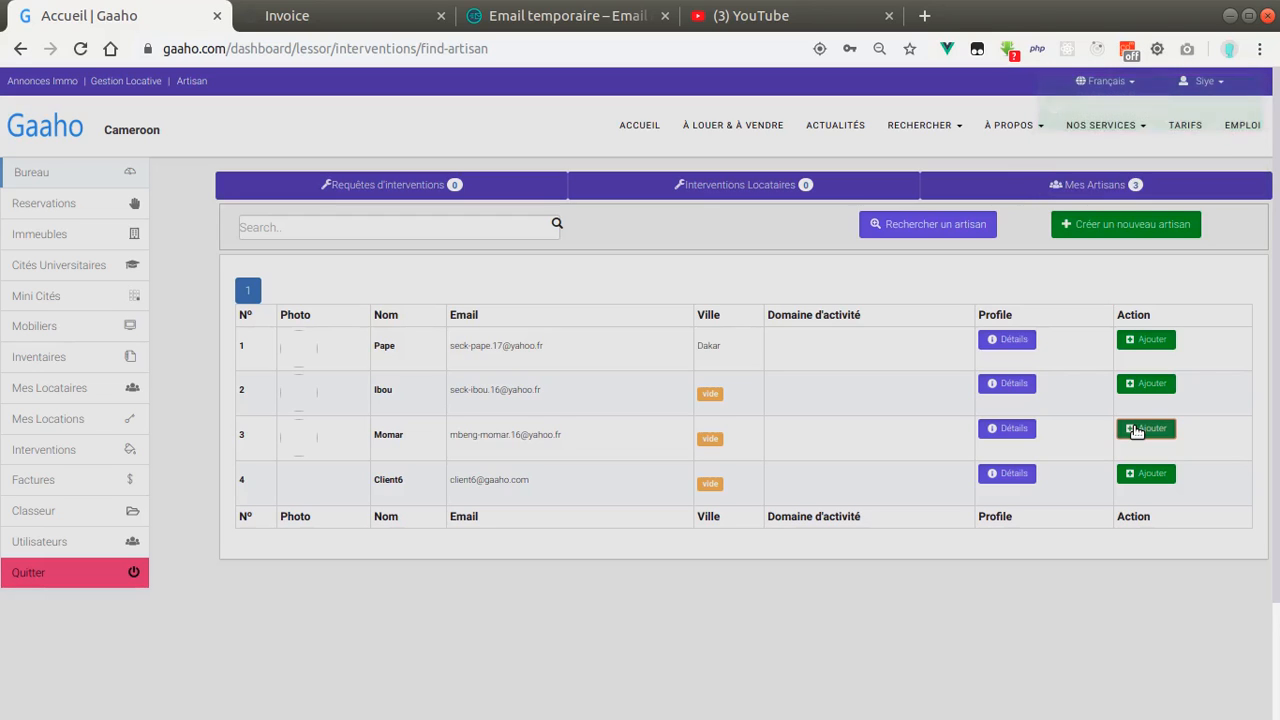
Step: Open the Mes Artisans list and review the added artisans
left_click(1097, 186)
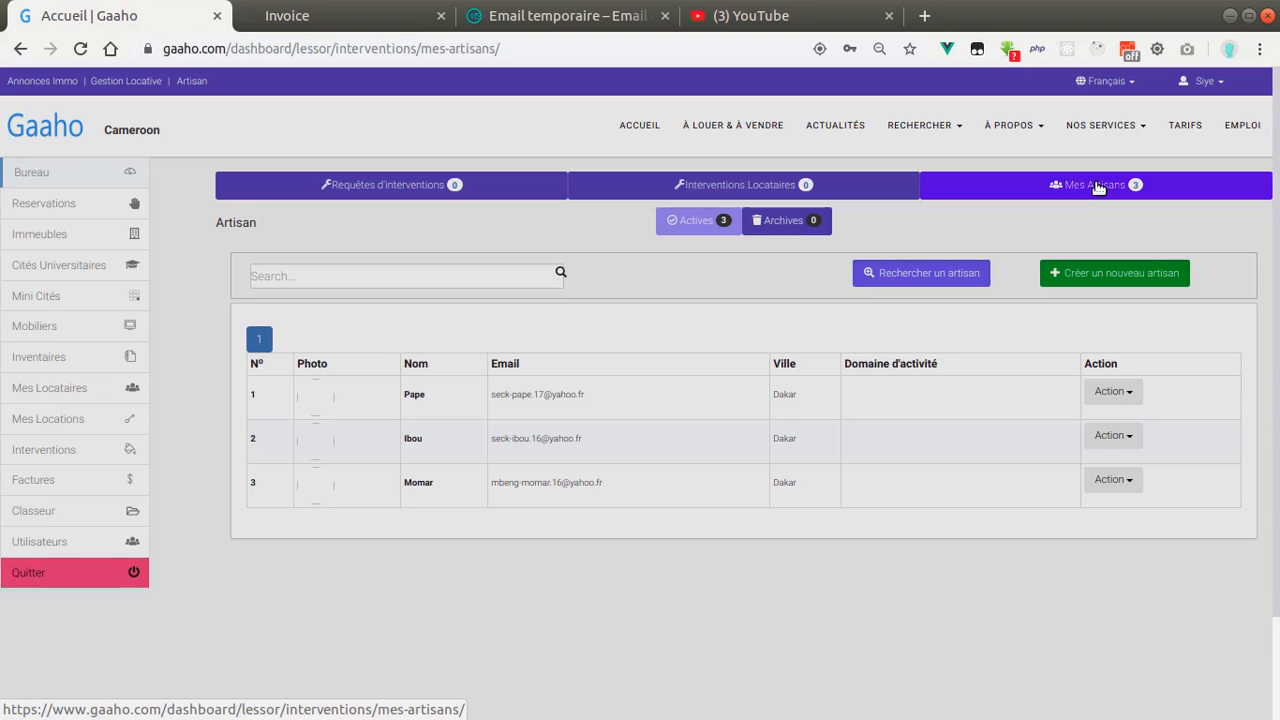
left_click_drag(383, 400, 427, 513)
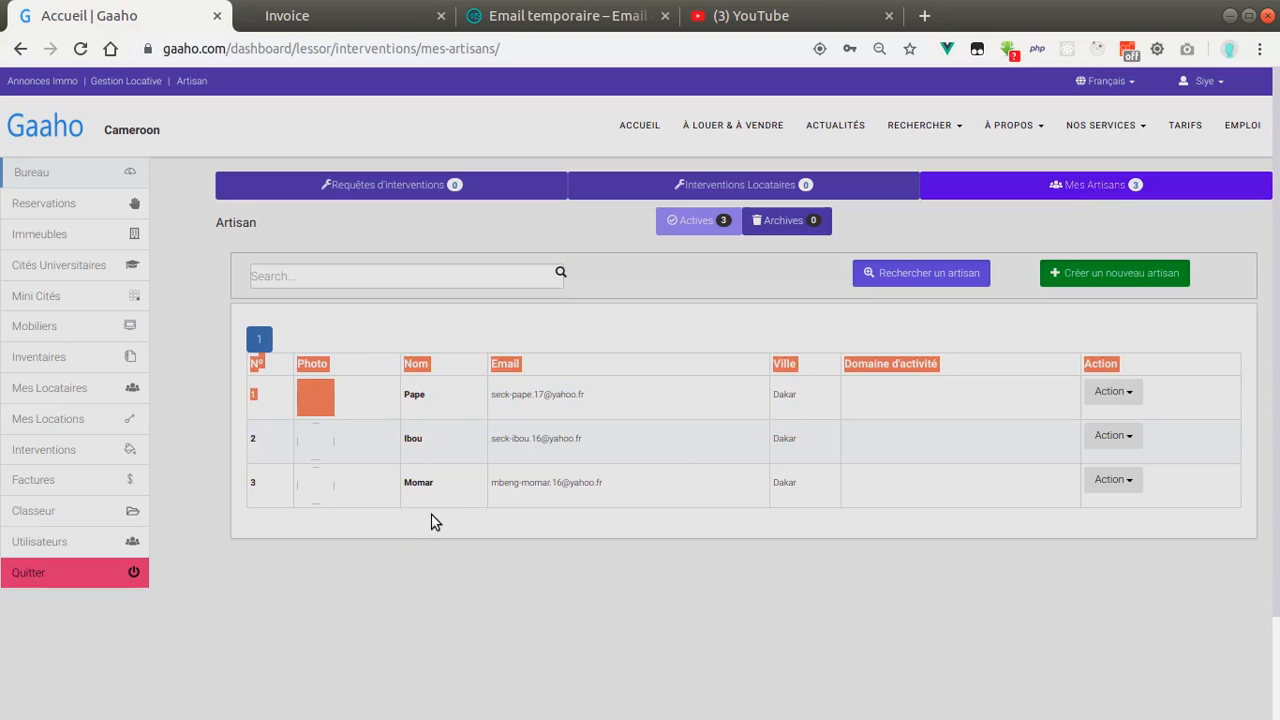
left_click(432, 515)
left_click_drag(420, 394, 607, 579)
left_click(607, 579)
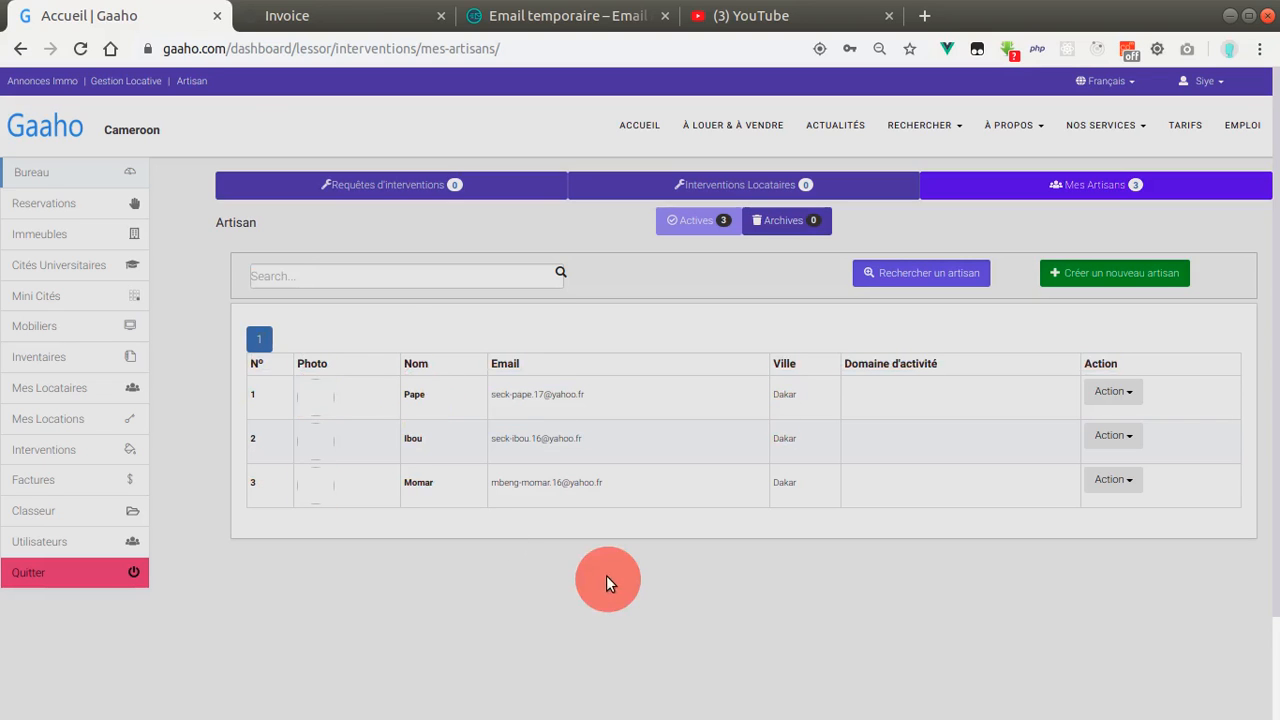
Step: Start a new intervention for the property Immeuble Kadji - (Douala) and check its list of logements
left_click(443, 181)
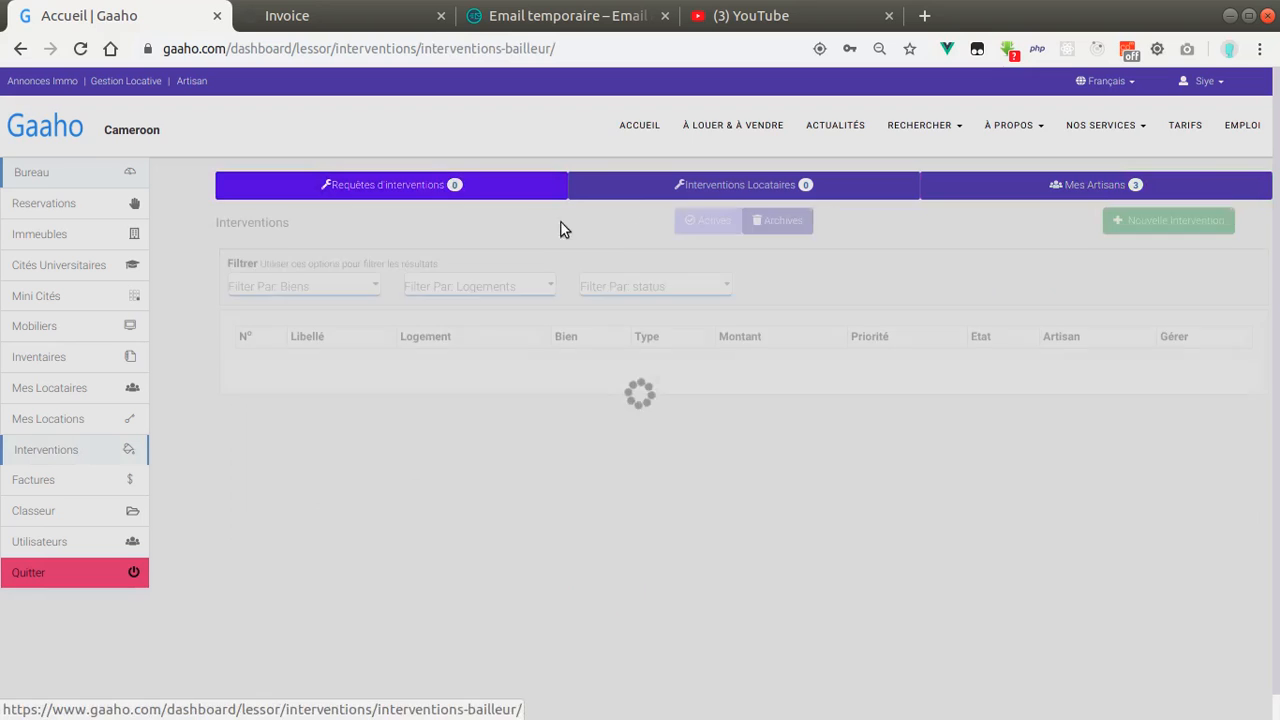
left_click(1166, 222)
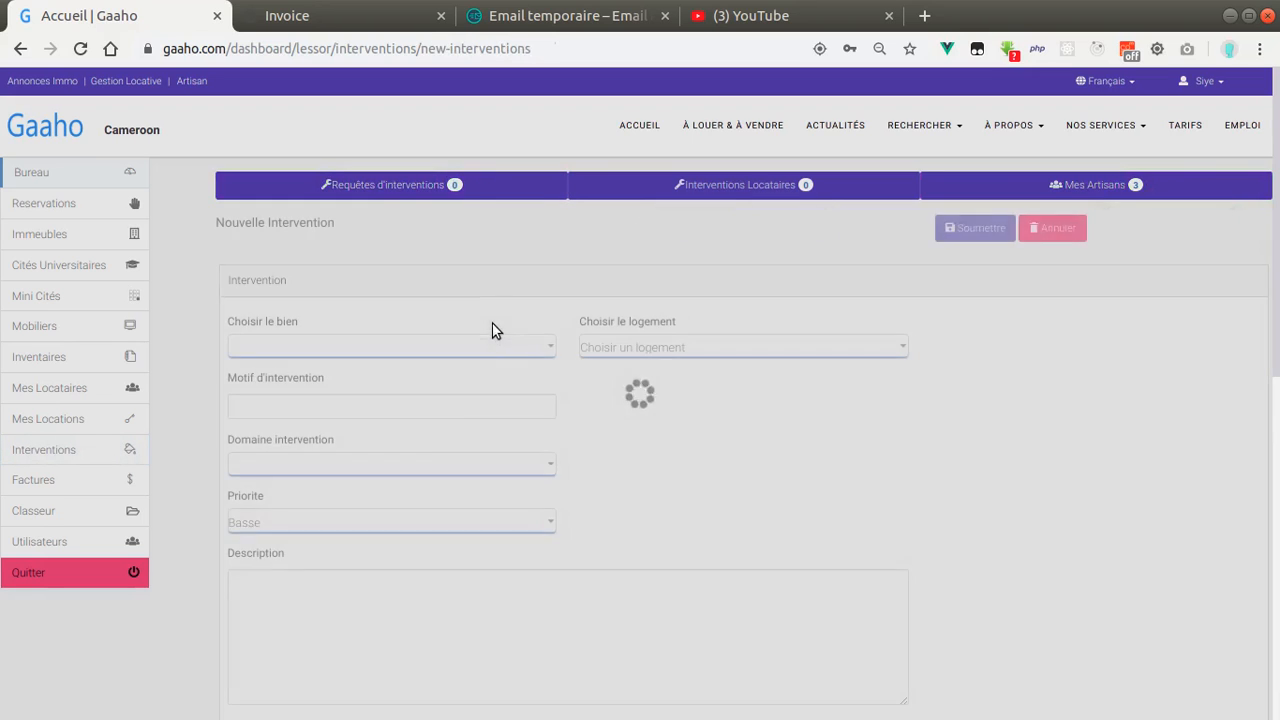
left_click(367, 340)
left_click(368, 362)
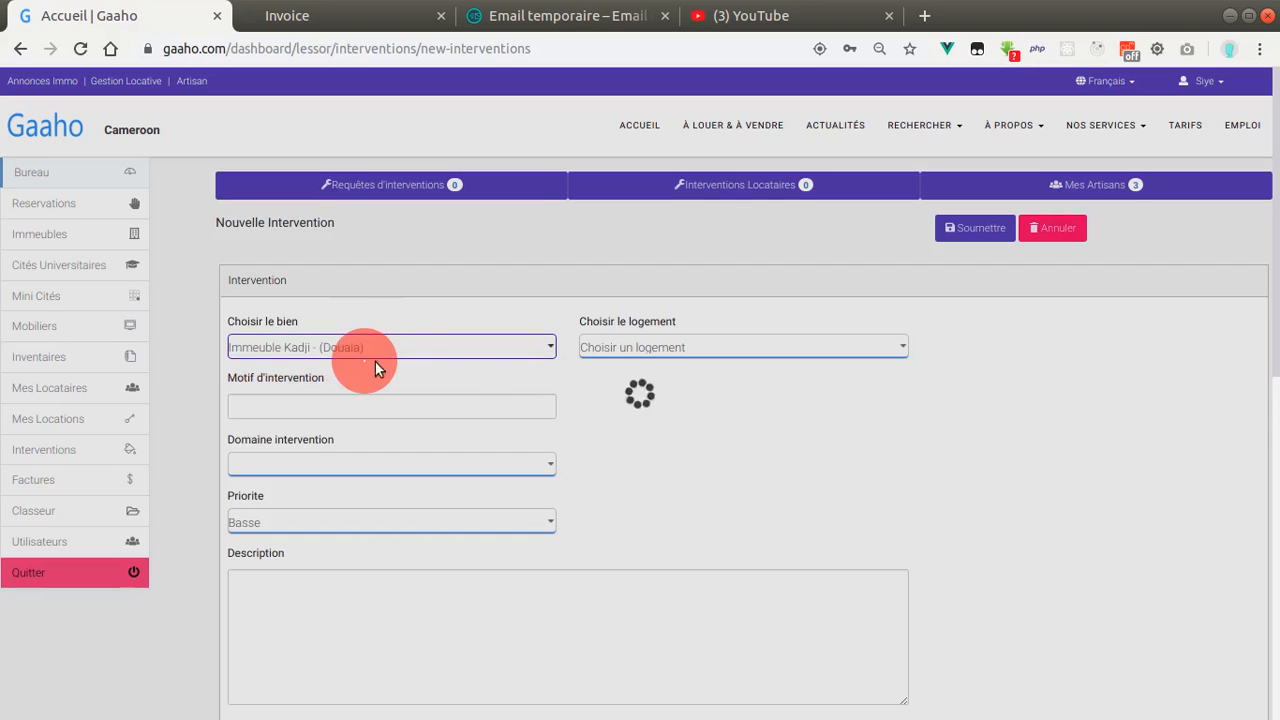
left_click(650, 350)
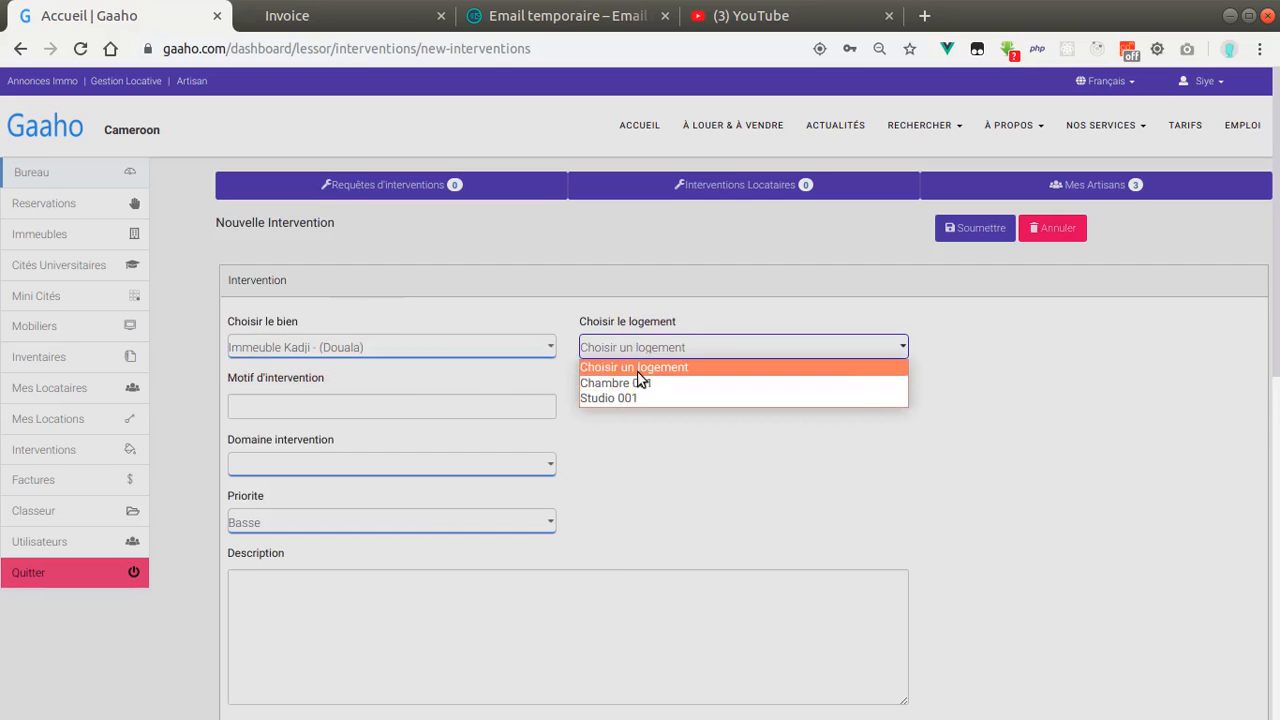
left_click(437, 352)
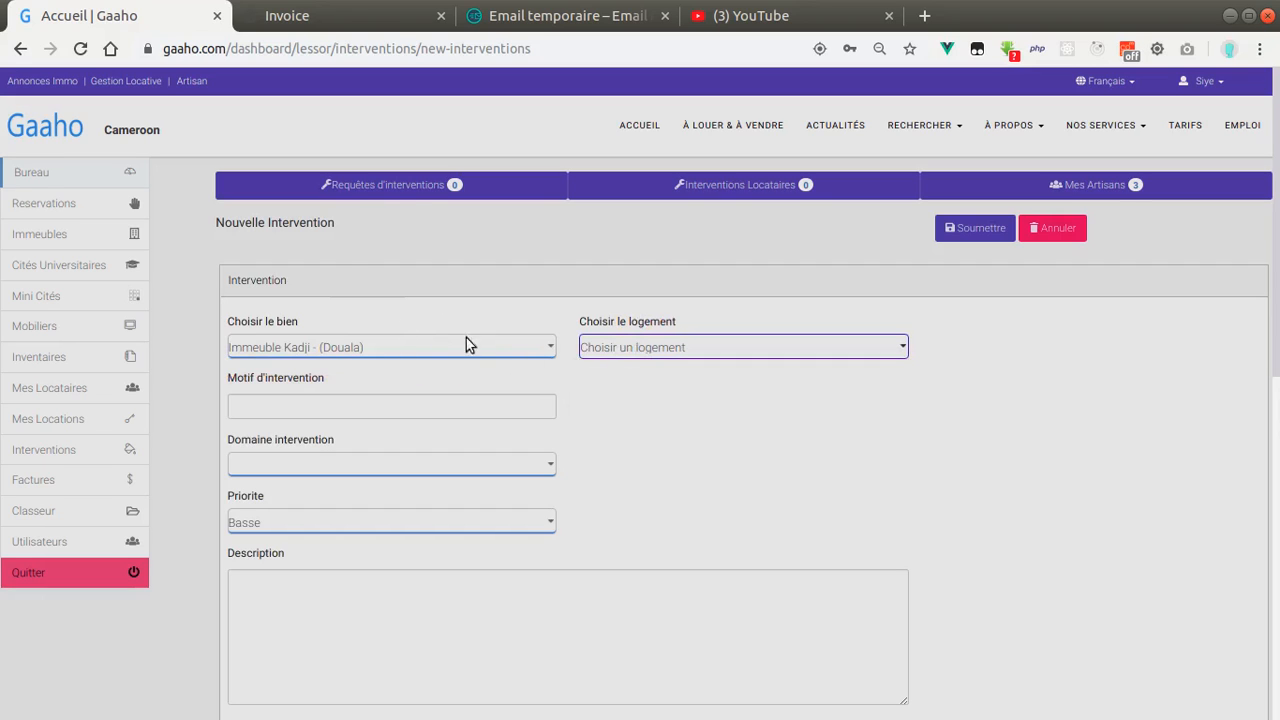
Step: Enter "Changement de peinture" as the reason for the intervention
scroll(400, 341, "down", 2)
left_click(380, 300)
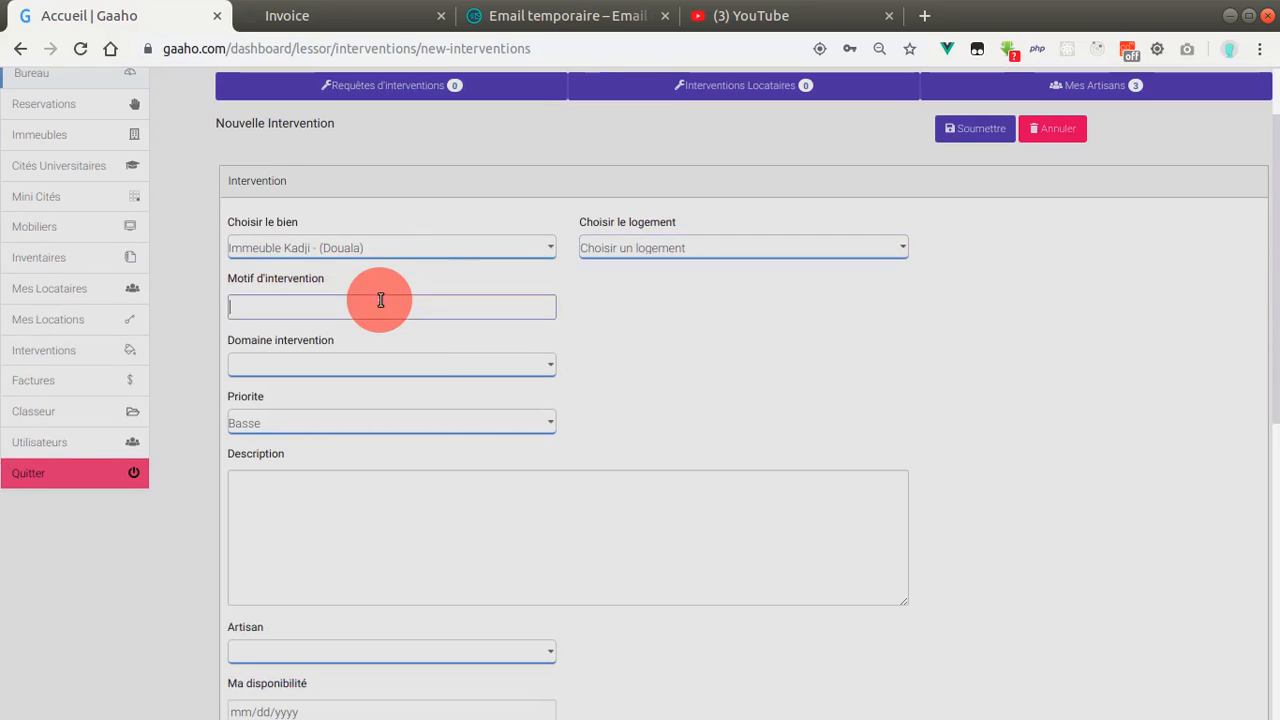
type("Changement de peinture")
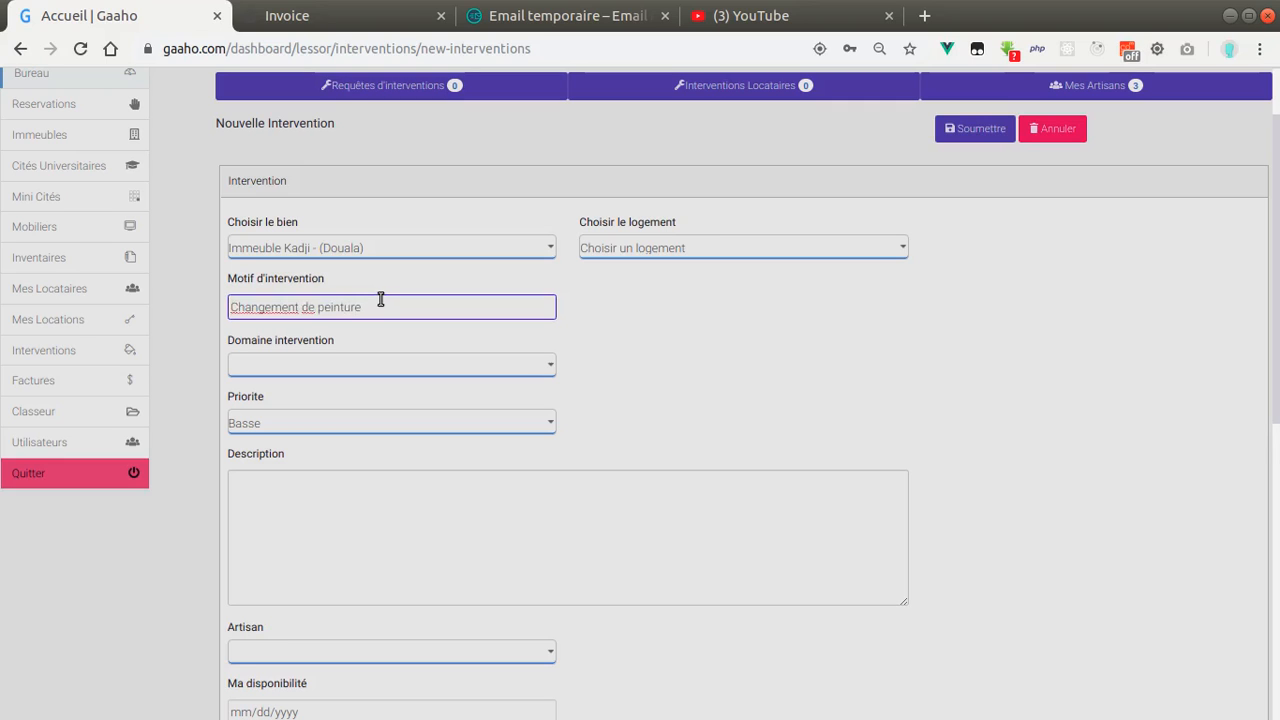
Step: Set the intervention domain to Intérieur and the priority to Normale
left_click(382, 363)
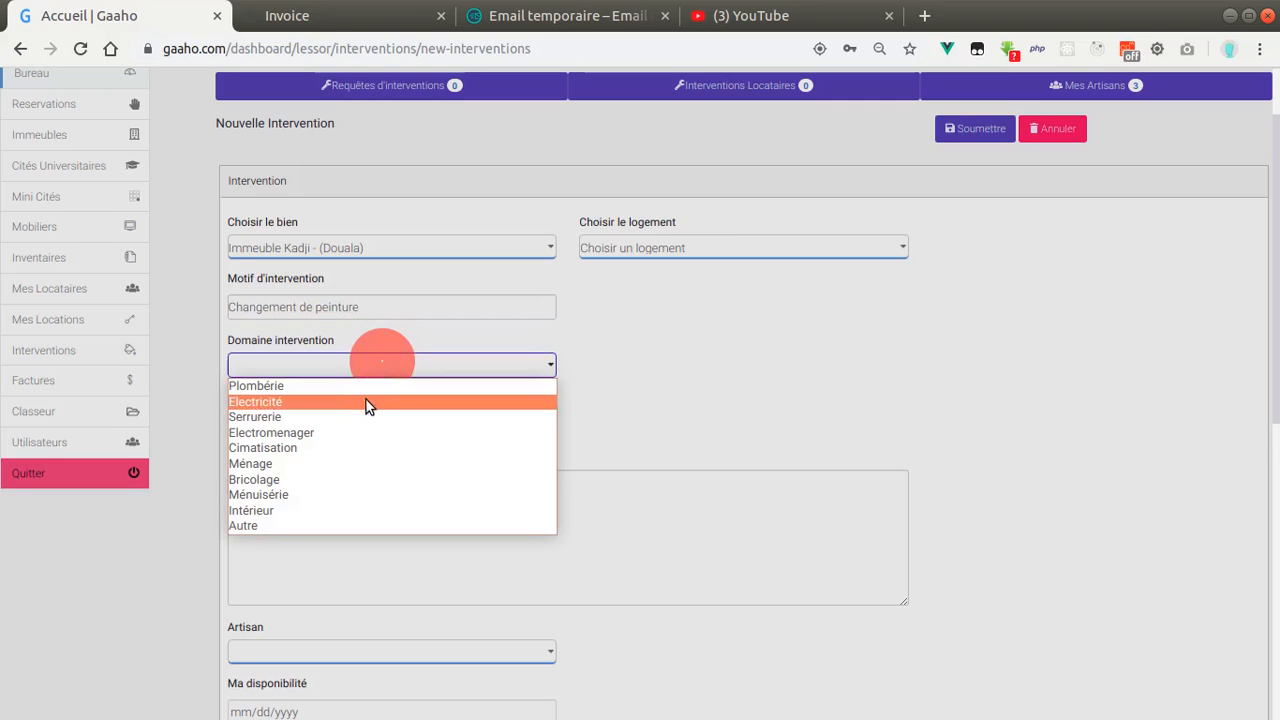
left_click(325, 511)
left_click(342, 425)
left_click(334, 458)
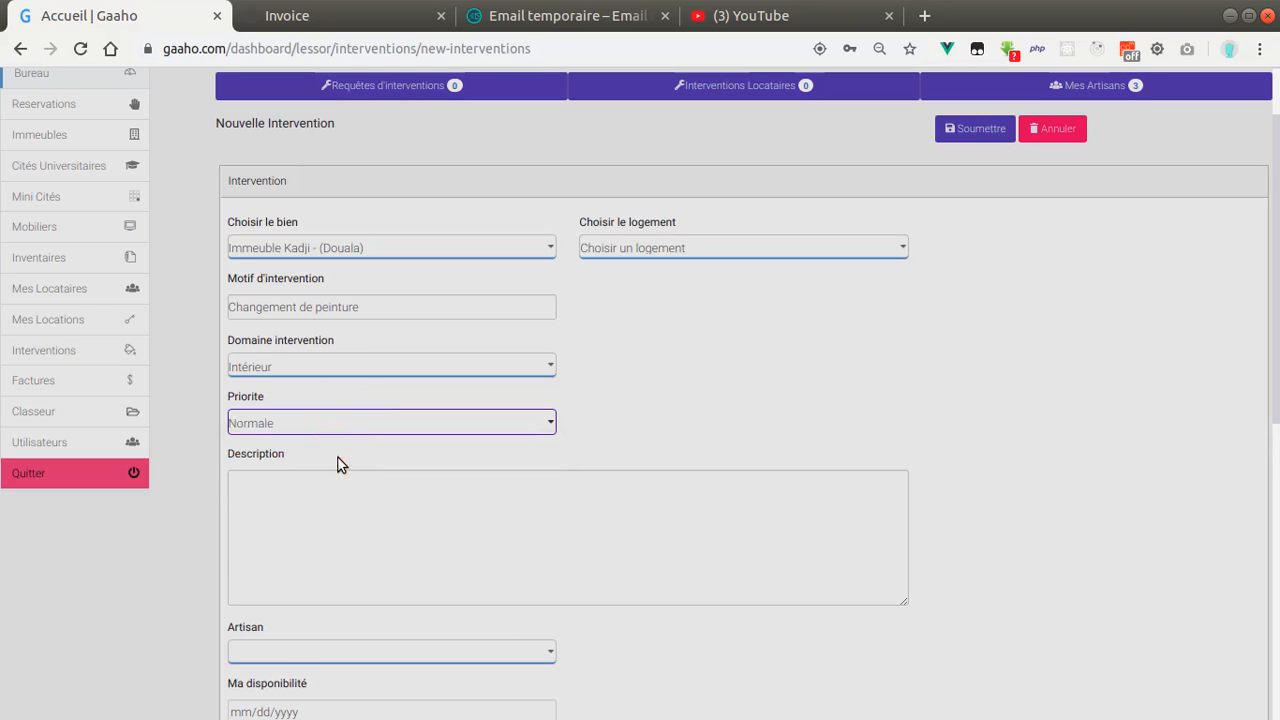
Step: Enter "une longue description" as the intervention's description
left_click(334, 485)
type("une ")
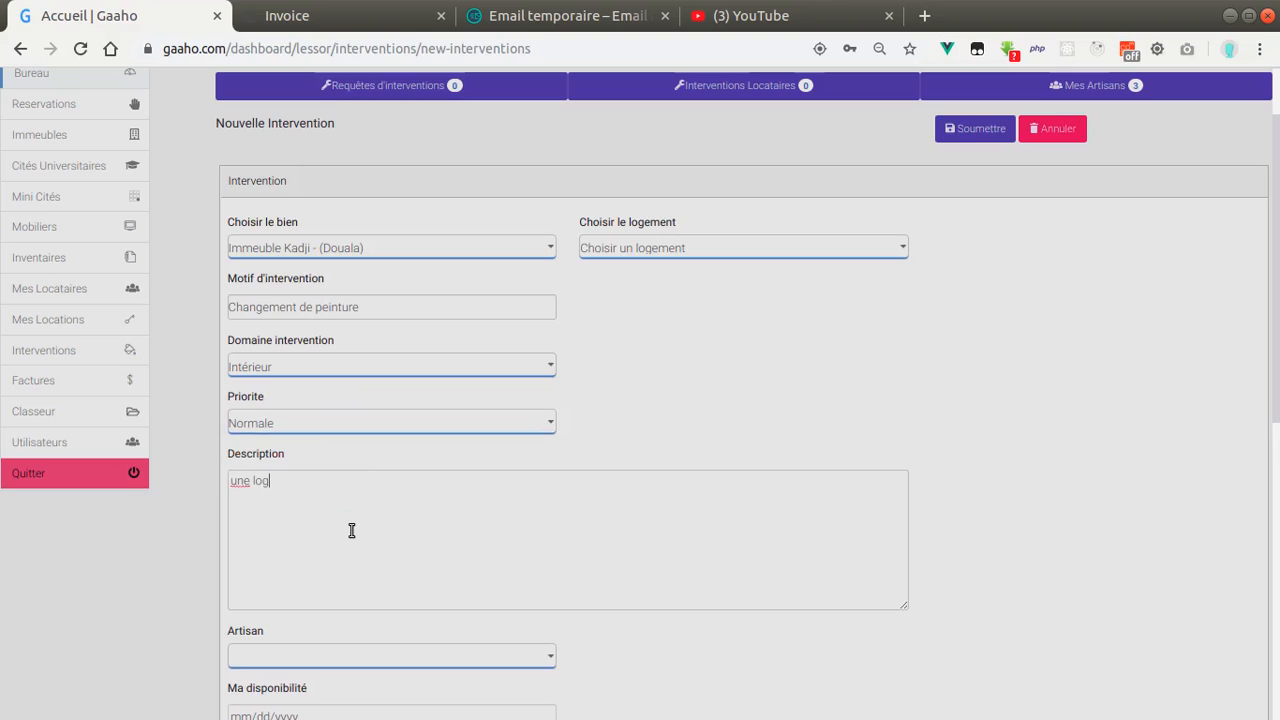
type("longue description")
Step: Assign the first listed artisan, based in Dakar, to the intervention
scroll(368, 357, "down", 6)
left_click(369, 315)
left_click(369, 318)
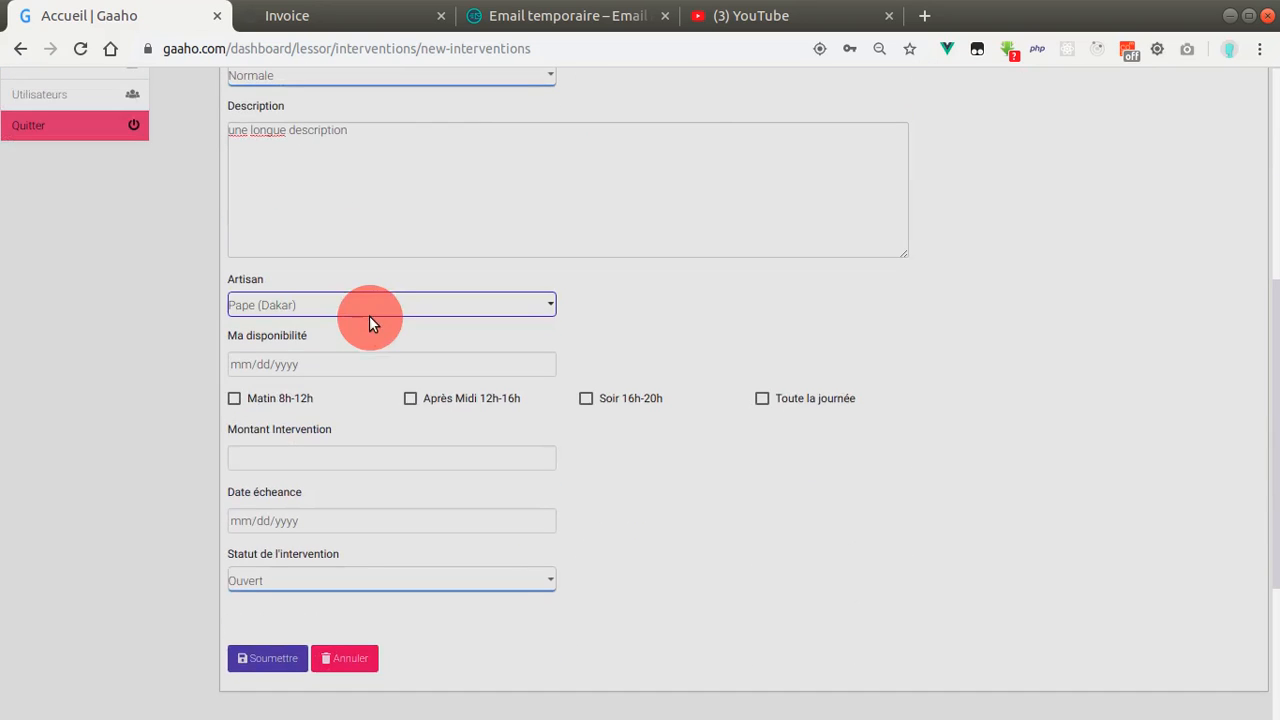
left_click(381, 306)
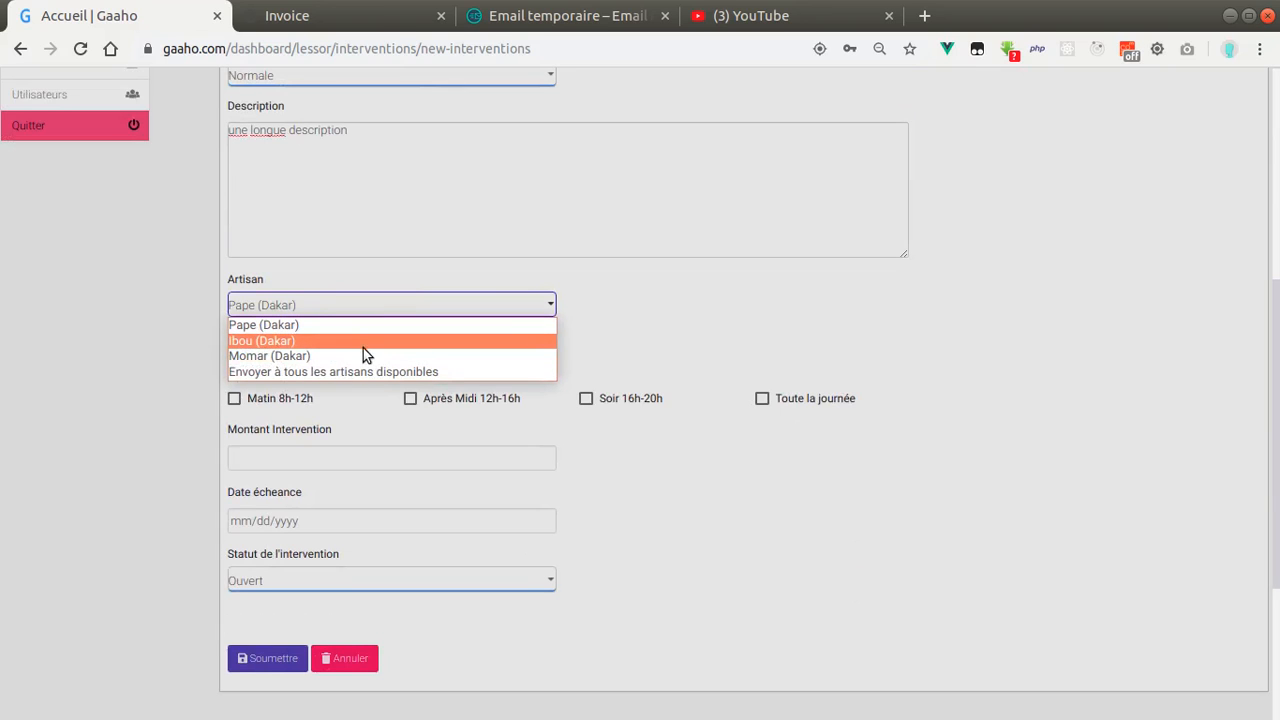
left_click(366, 326)
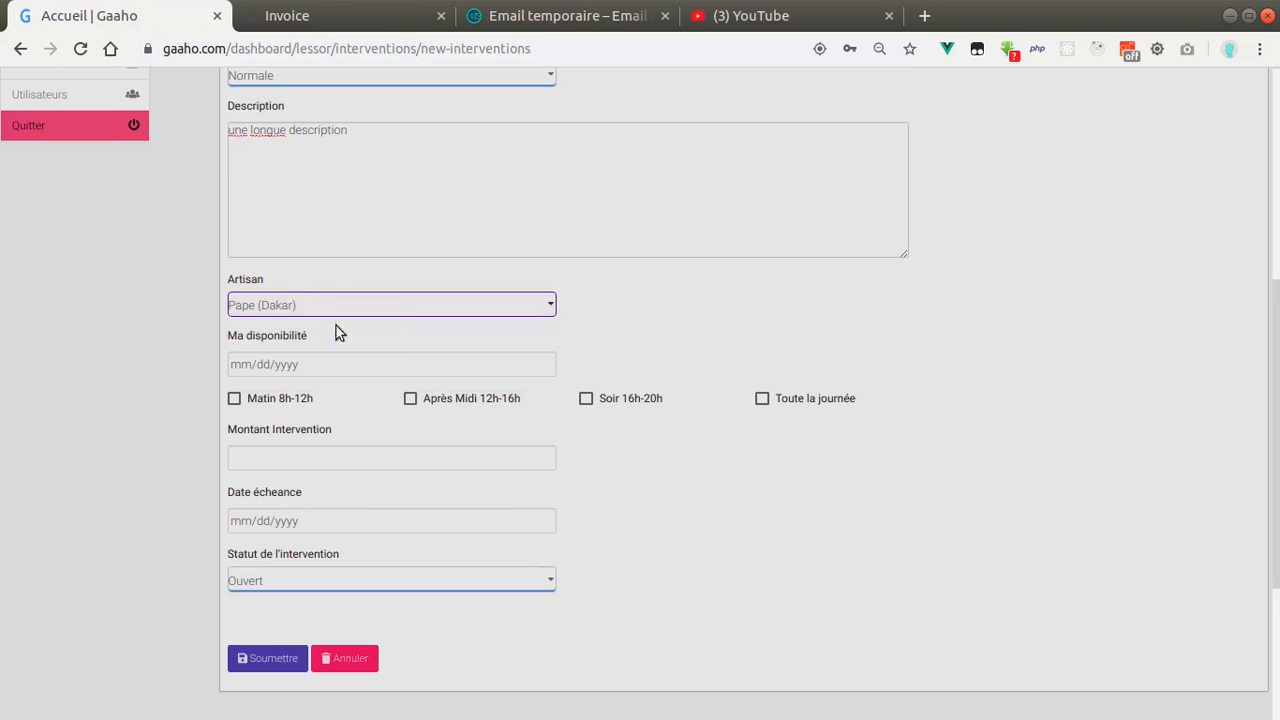
Step: Try 09/26/2019, 09/04/2019 and 09/14/2019 as the availability date
left_click(548, 364)
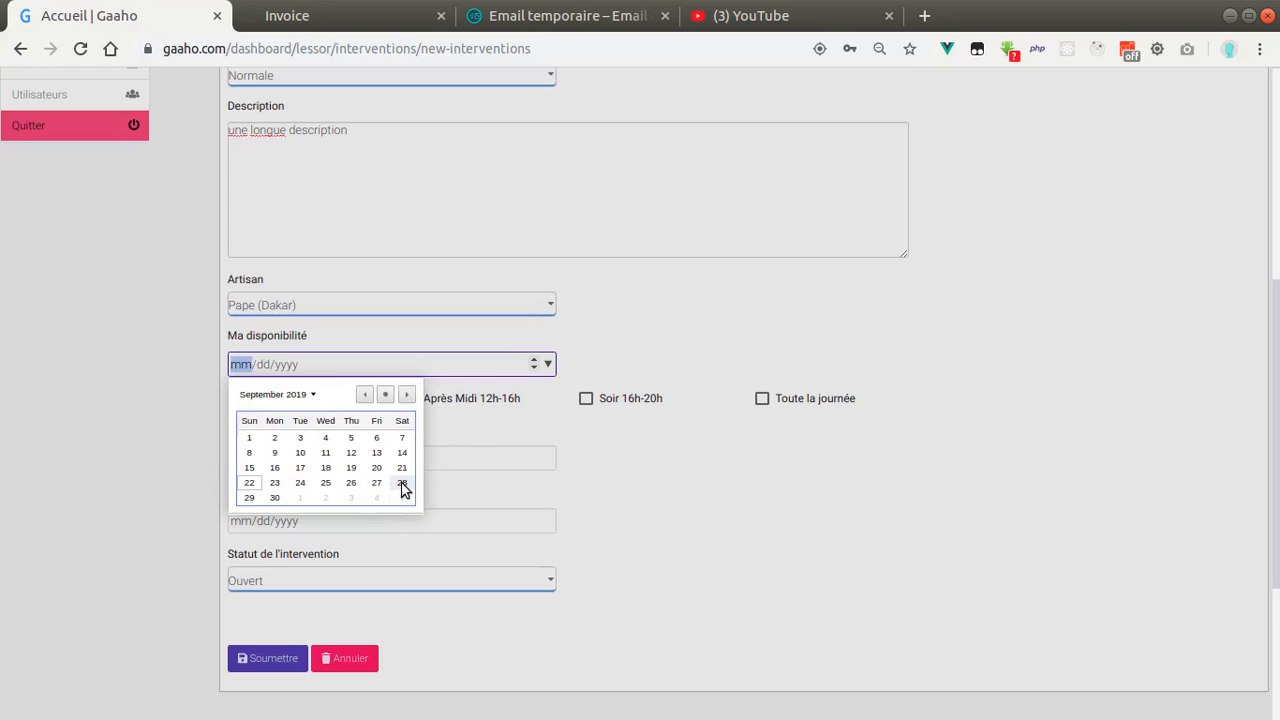
left_click(353, 484)
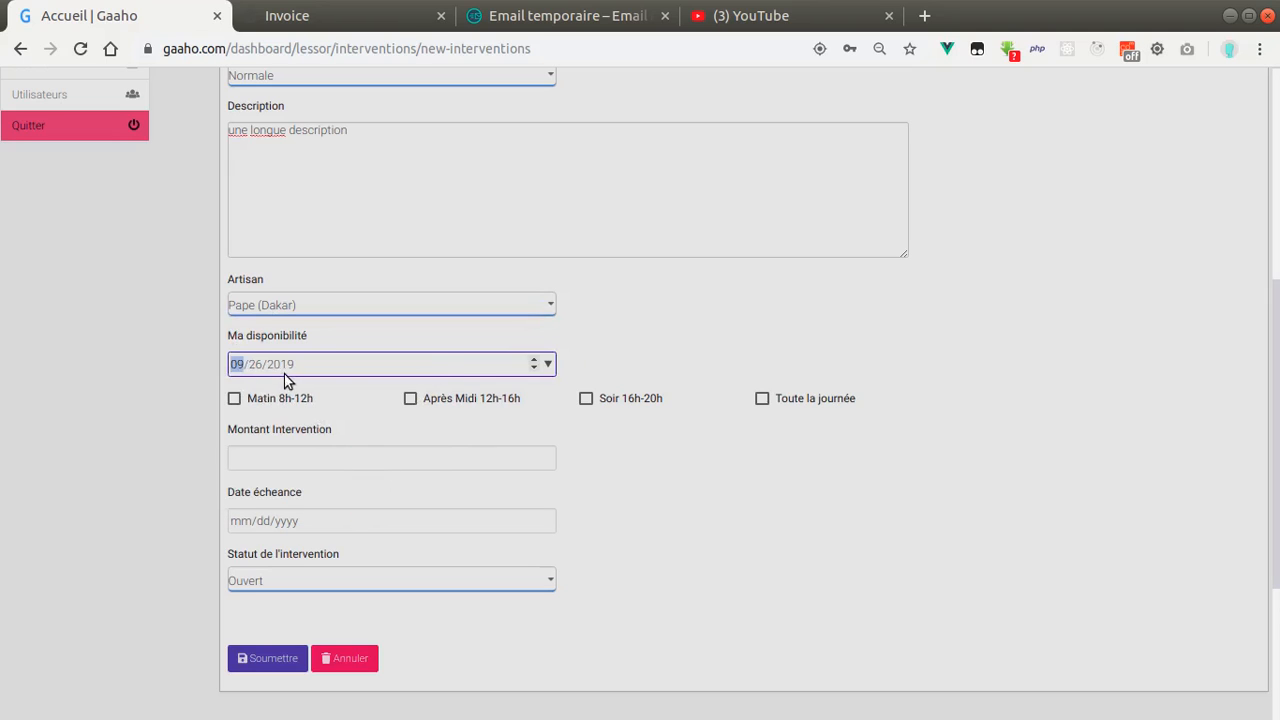
left_click(547, 364)
left_click(350, 484)
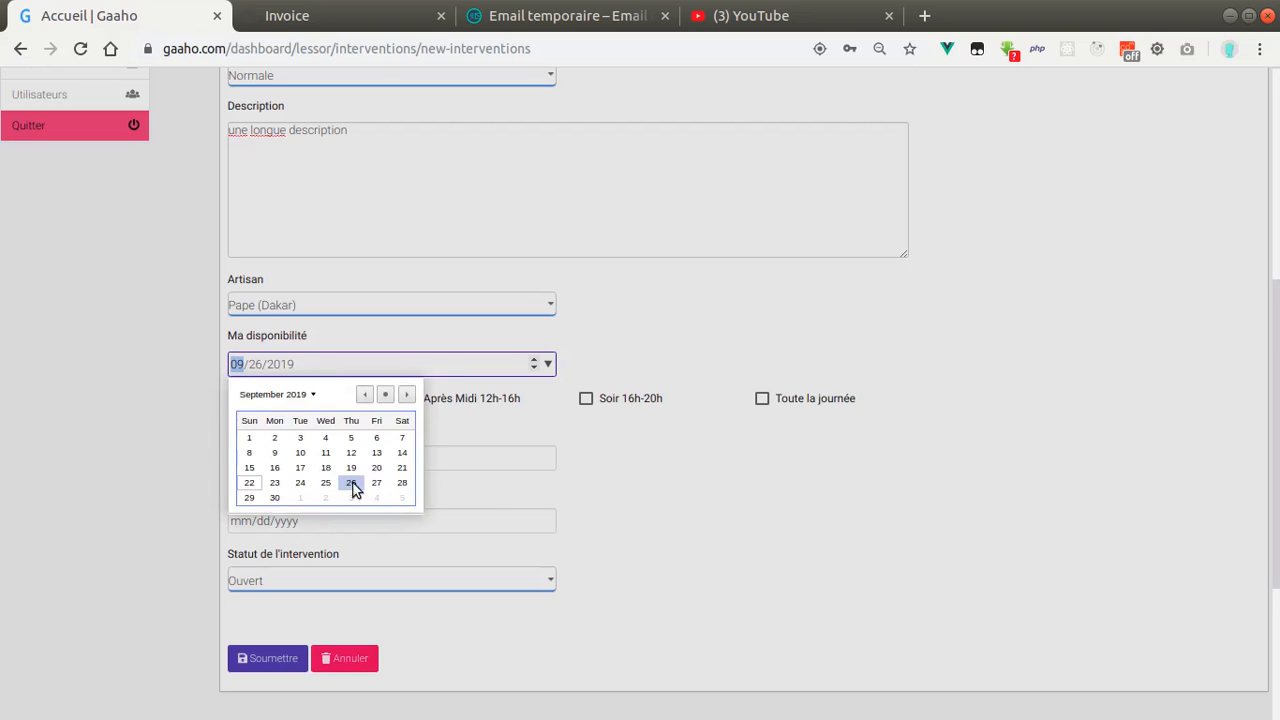
left_click(547, 364)
left_click(327, 439)
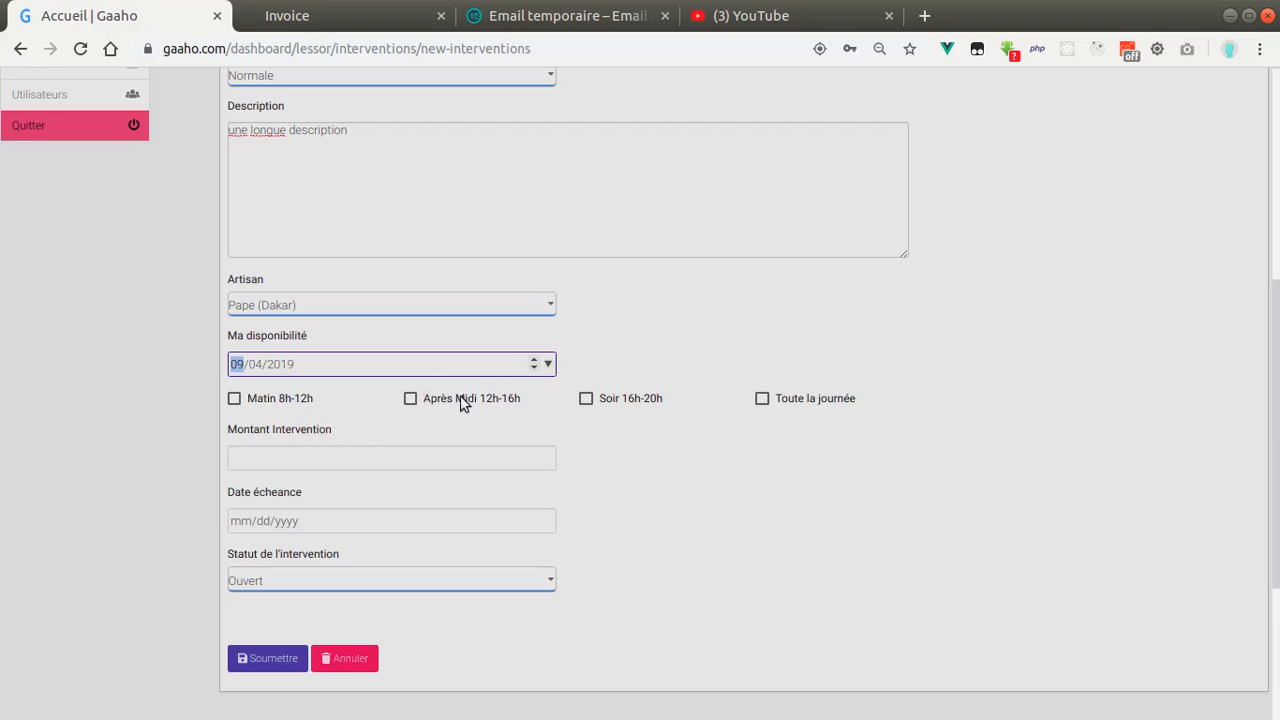
left_click(548, 364)
left_click(403, 451)
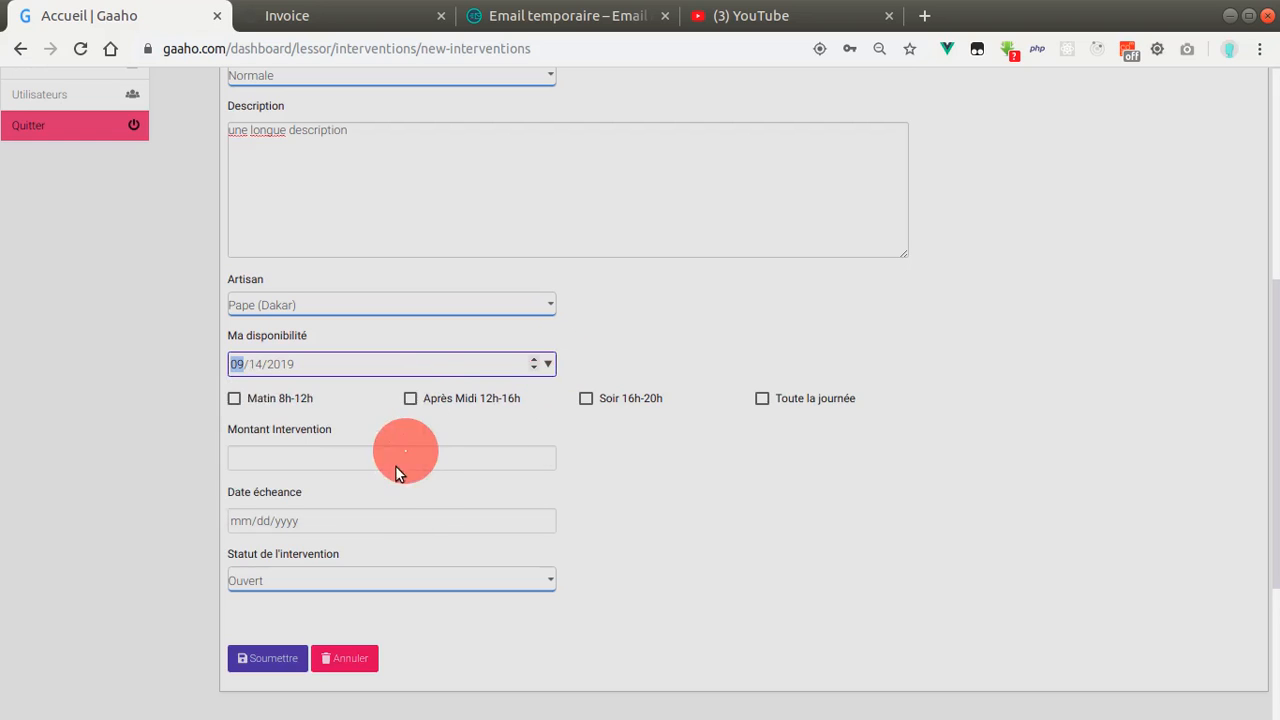
Step: Set the availability date to 09/28/2019 with only the Toute la journée time slot selected
left_click(548, 364)
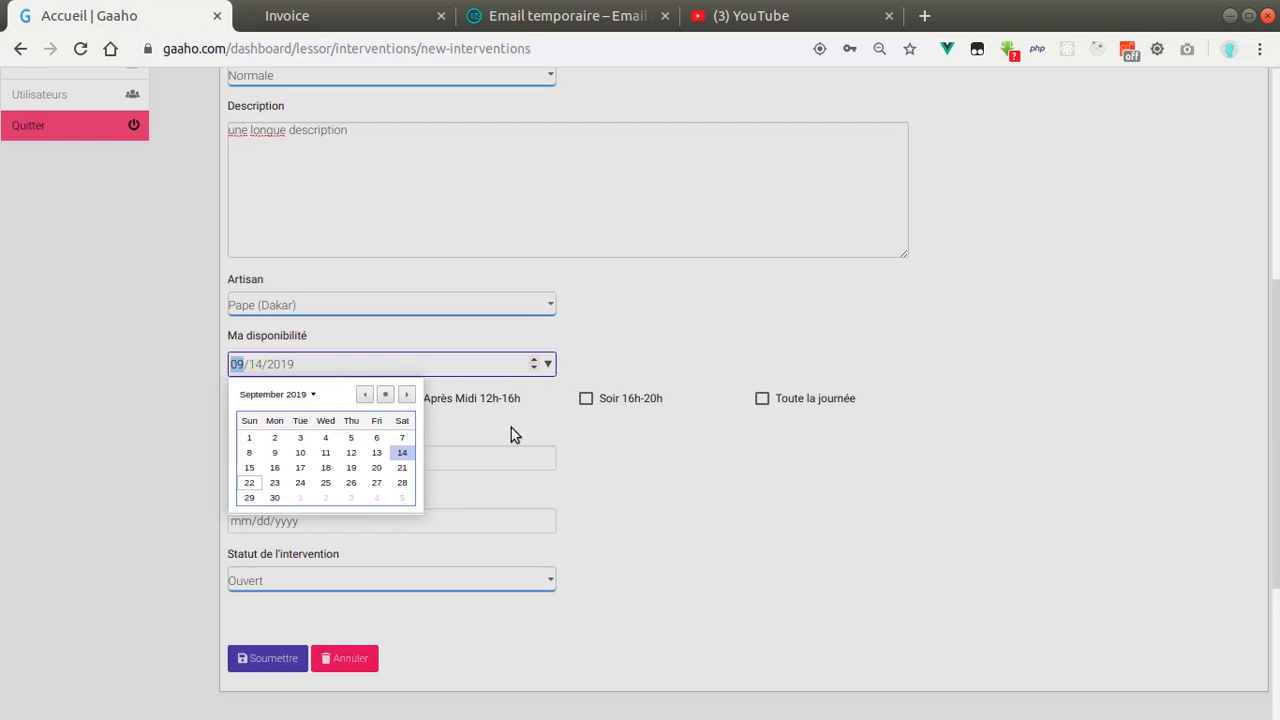
left_click(398, 482)
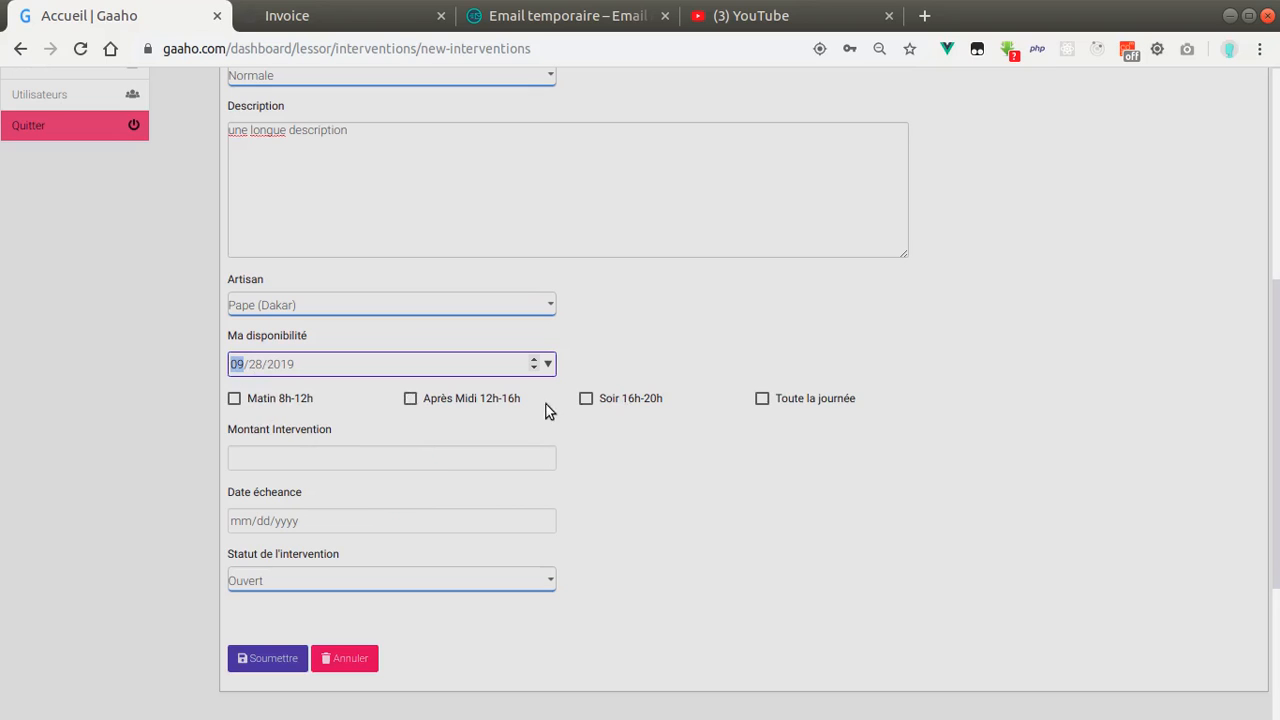
left_click(234, 400)
left_click(409, 399)
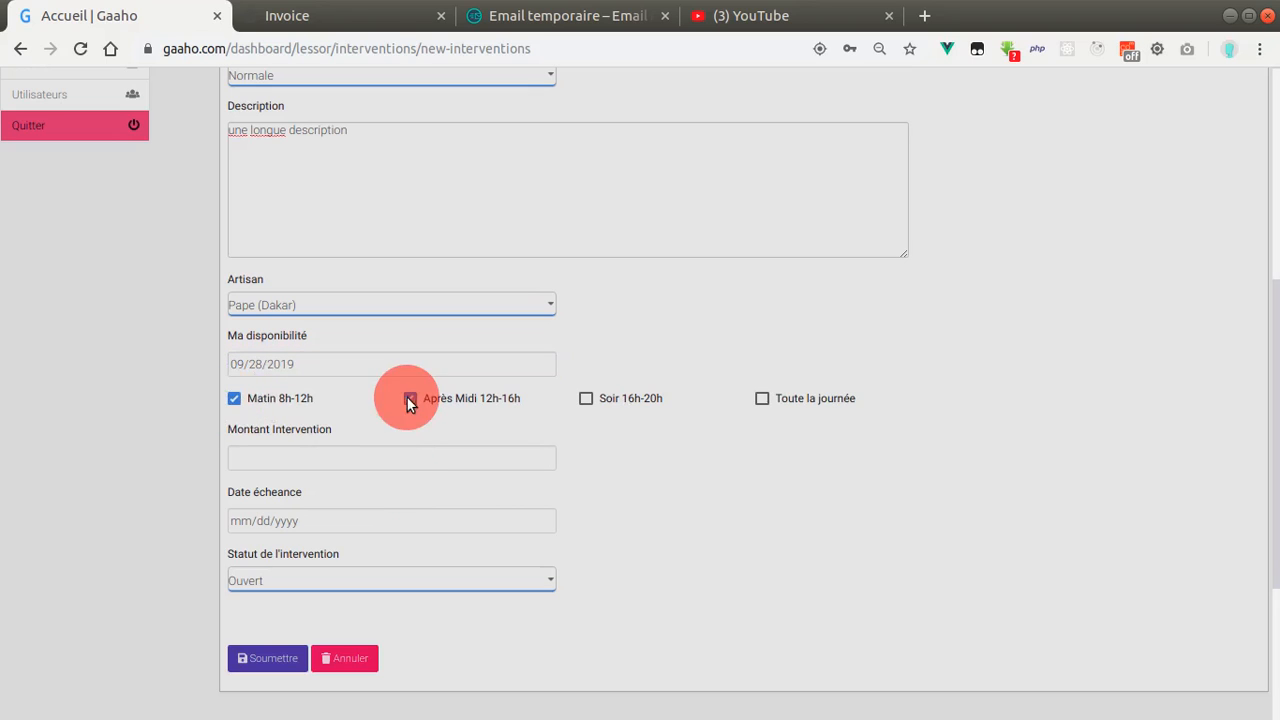
left_click(238, 400)
left_click(410, 399)
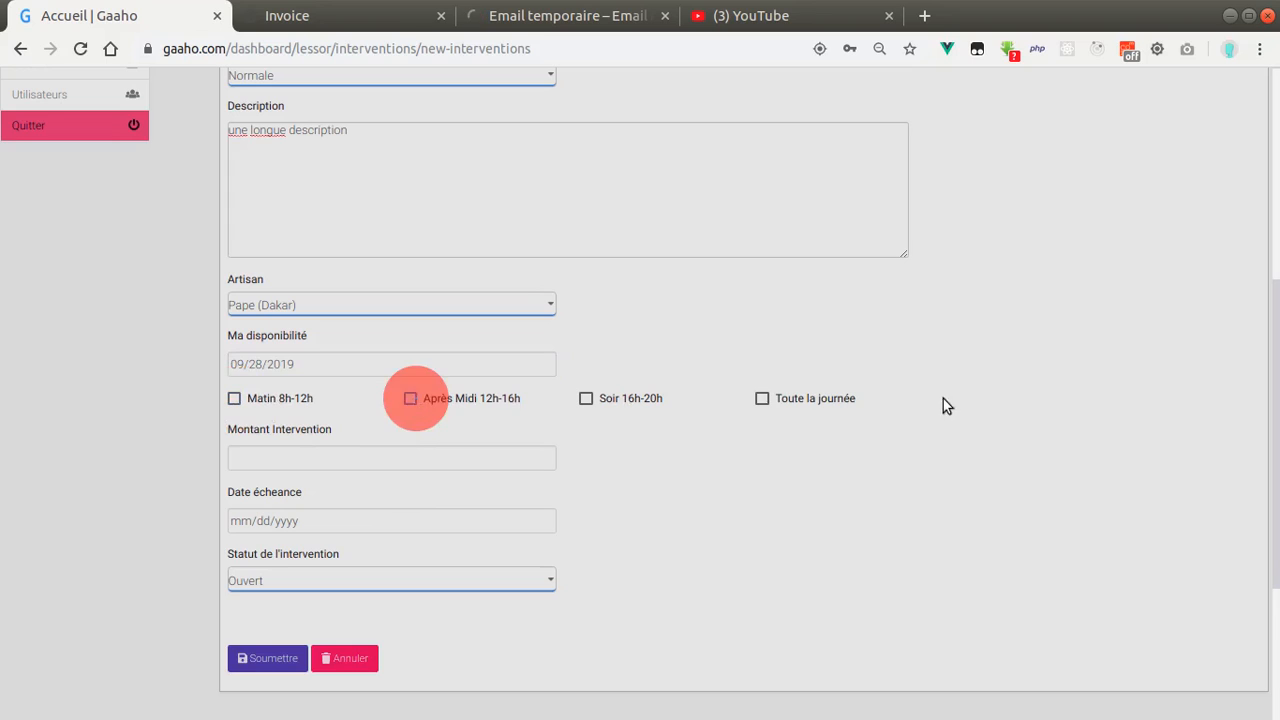
left_click(764, 401)
Step: Set the intervention amount to 500000 FCFA, without a leading zero
left_click(314, 467)
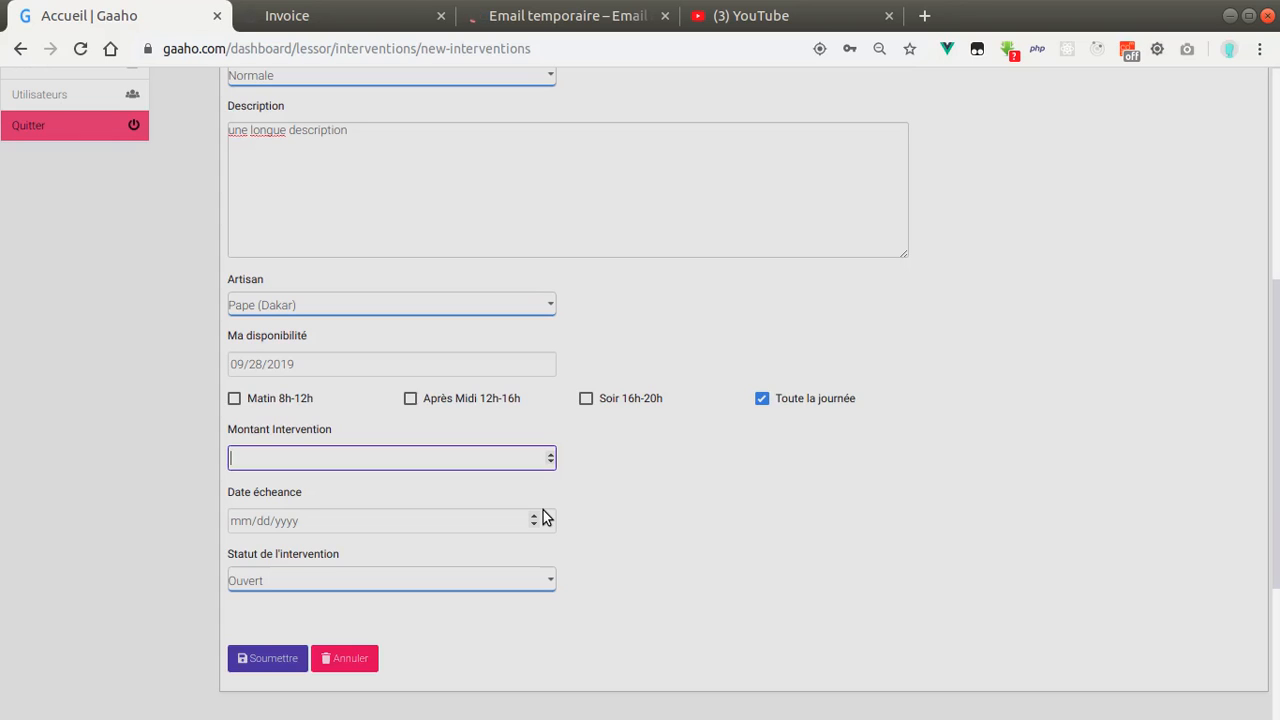
type("050000")
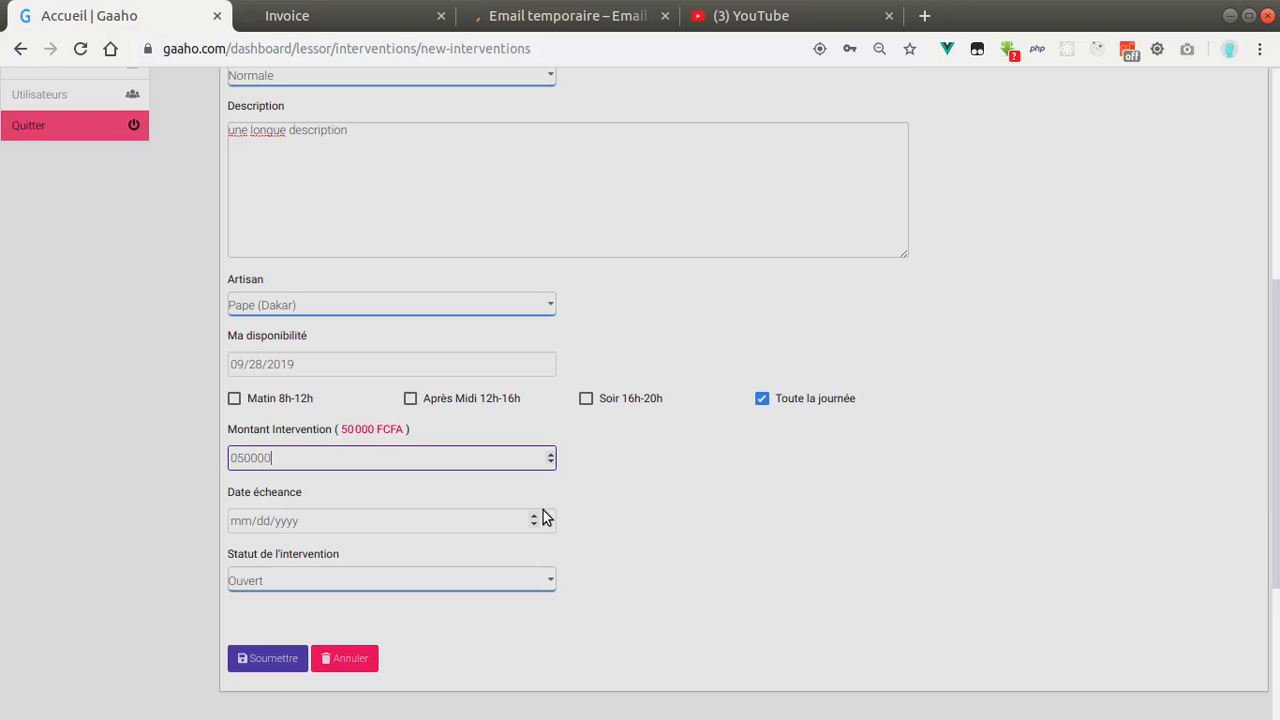
type("0")
scroll(572, 520, "down", 2)
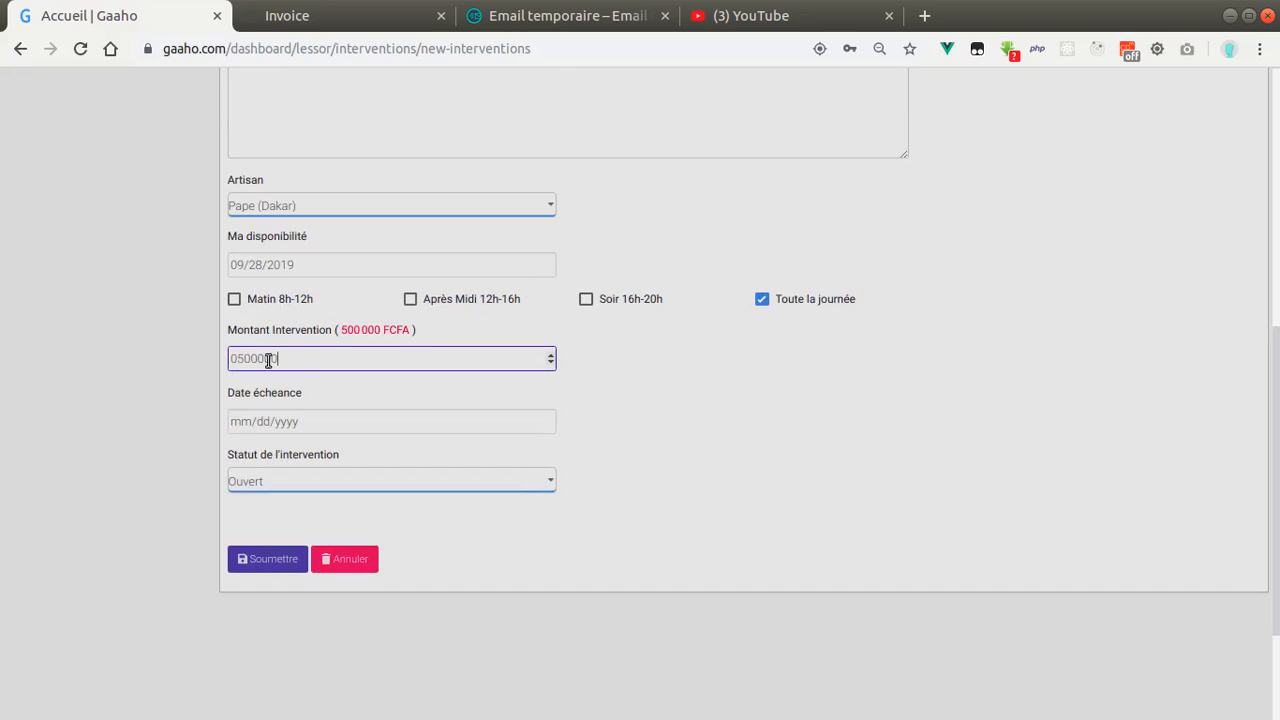
left_click(230, 360)
Step: Set the due date to 10/26/2019 and submit the intervention with the status Ouvert
left_click(543, 425)
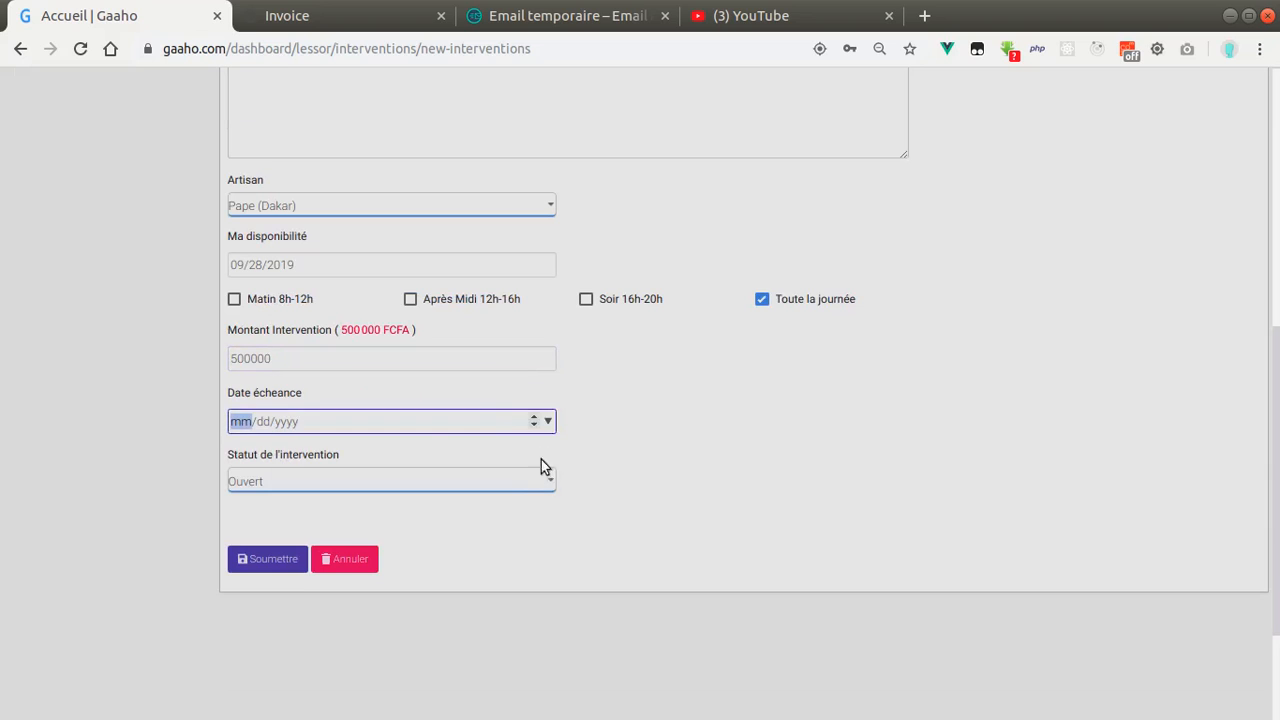
left_click(547, 421)
left_click(405, 452)
left_click(401, 538)
left_click(421, 484)
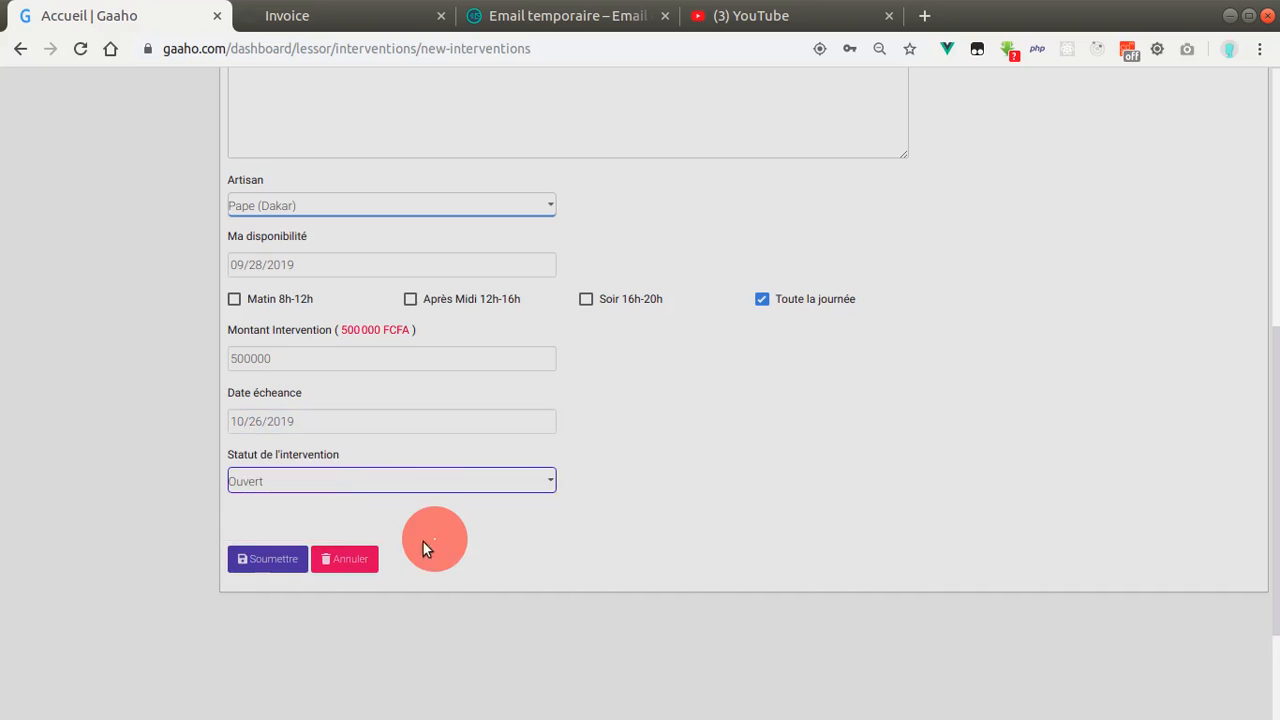
left_click(260, 559)
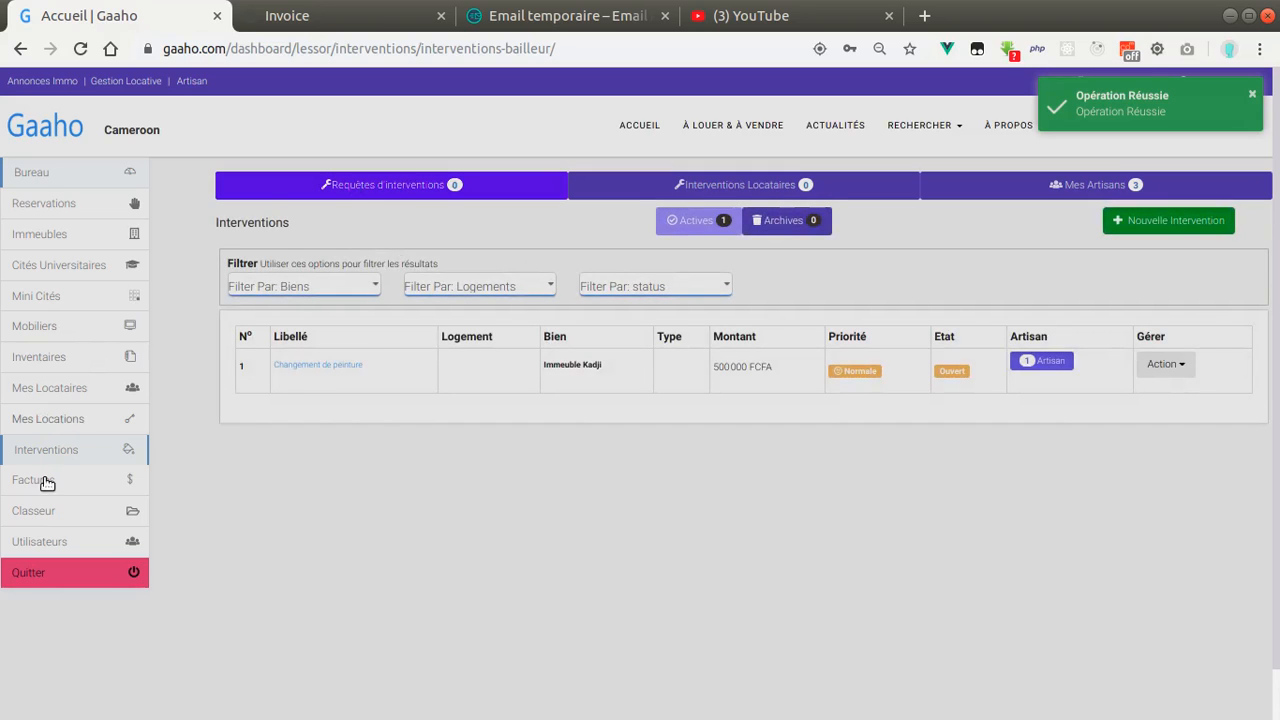
Step: Refresh the landlord's interventions list and view the artisan details for the Changement de peinture request, closing them when done
left_click(70, 418)
left_click(80, 449)
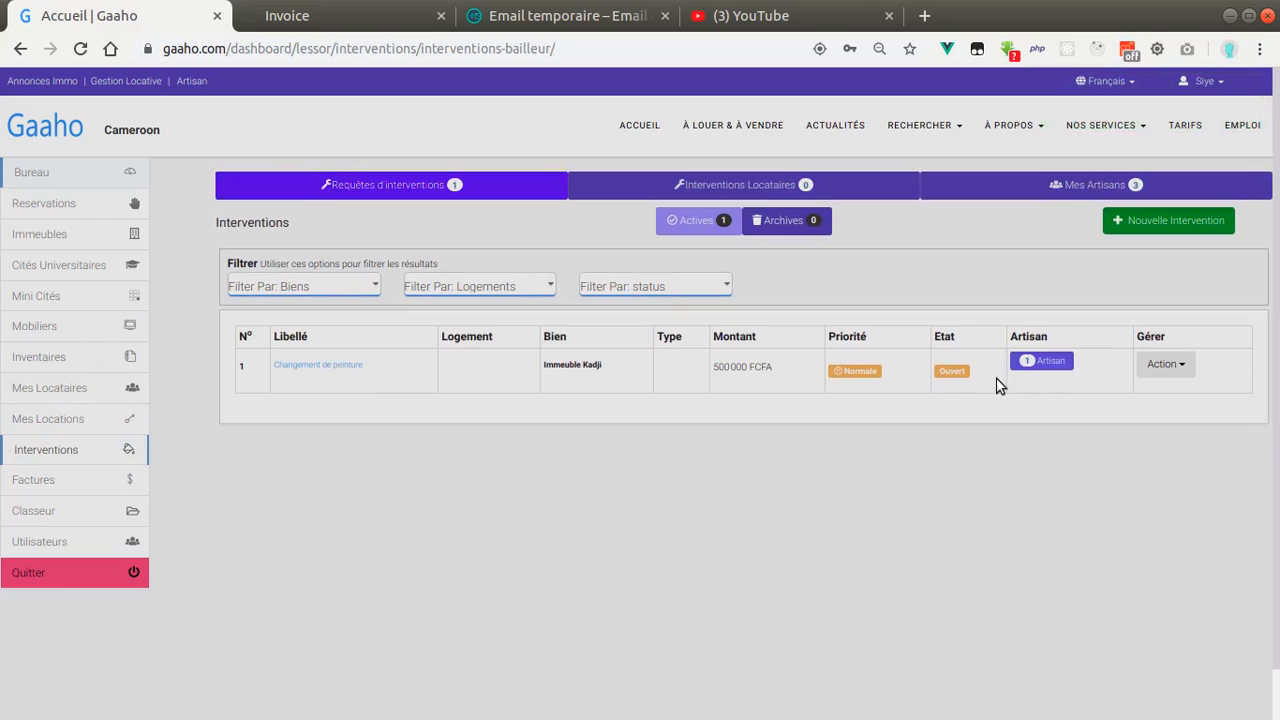
left_click(1055, 362)
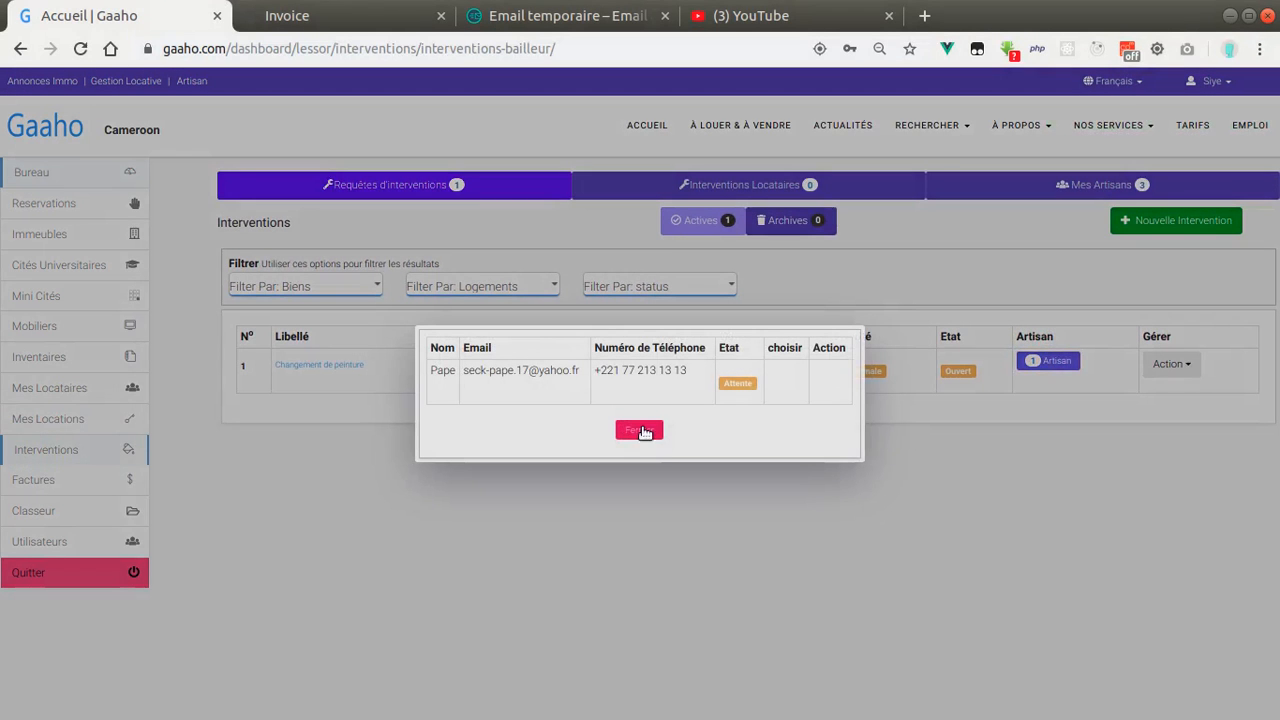
left_click(641, 428)
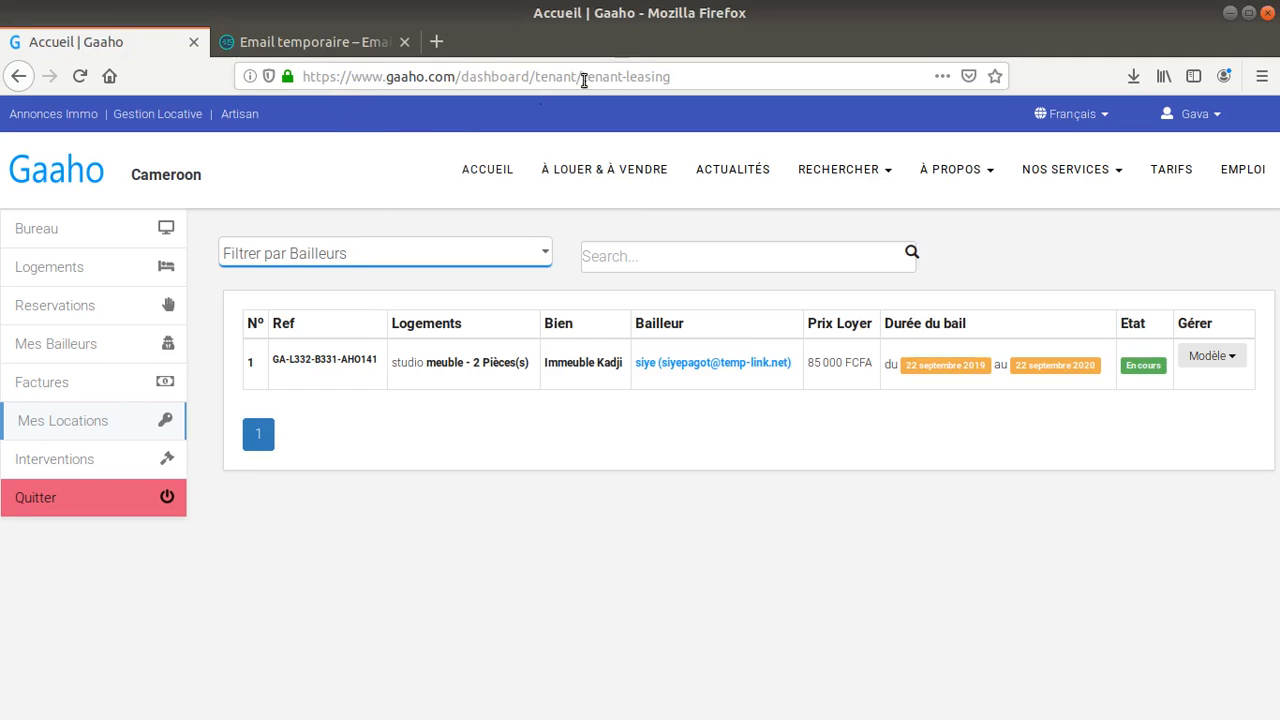
Step: Start a new intervention from the tenant's Interventions page in Firefox
left_click(67, 459)
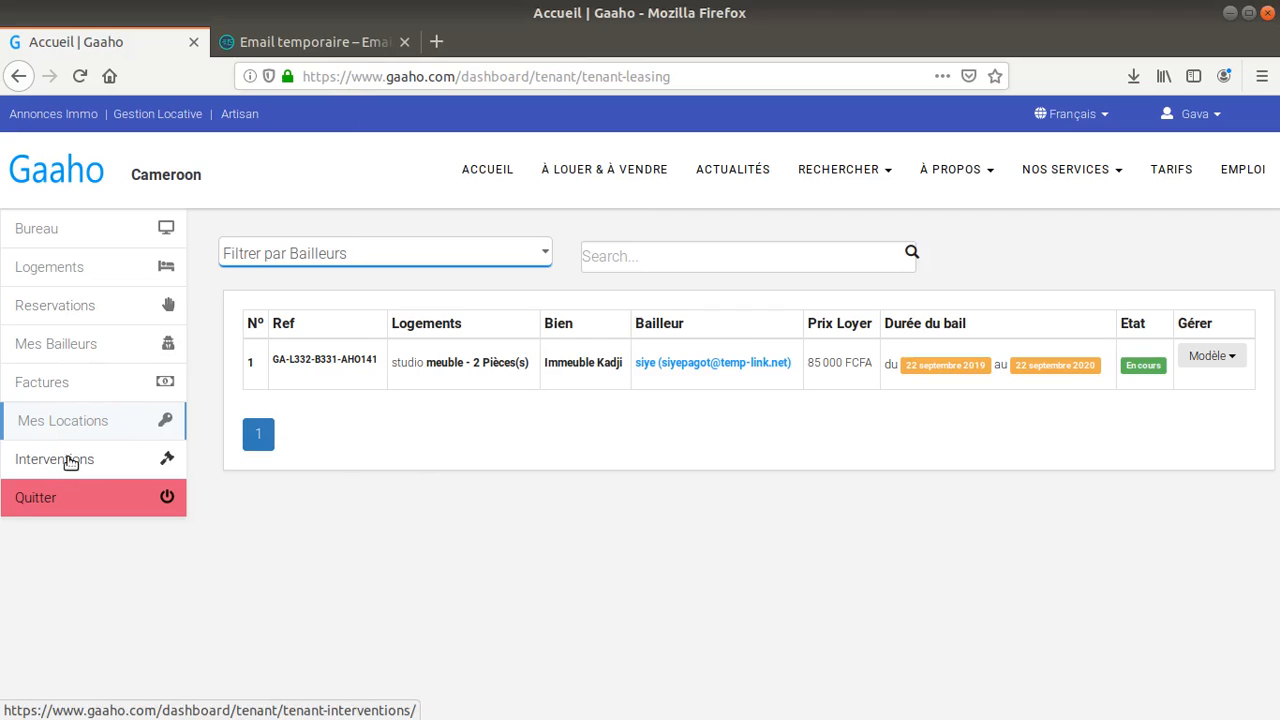
left_click(70, 459)
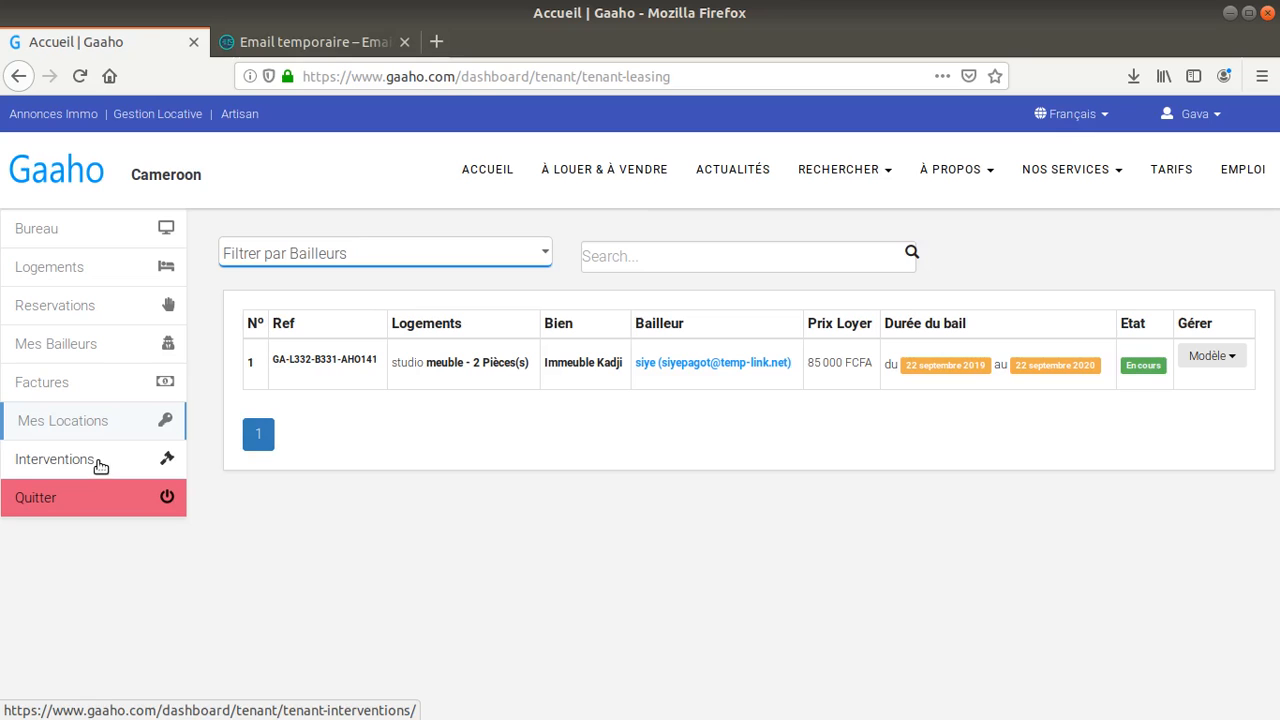
left_click(99, 462)
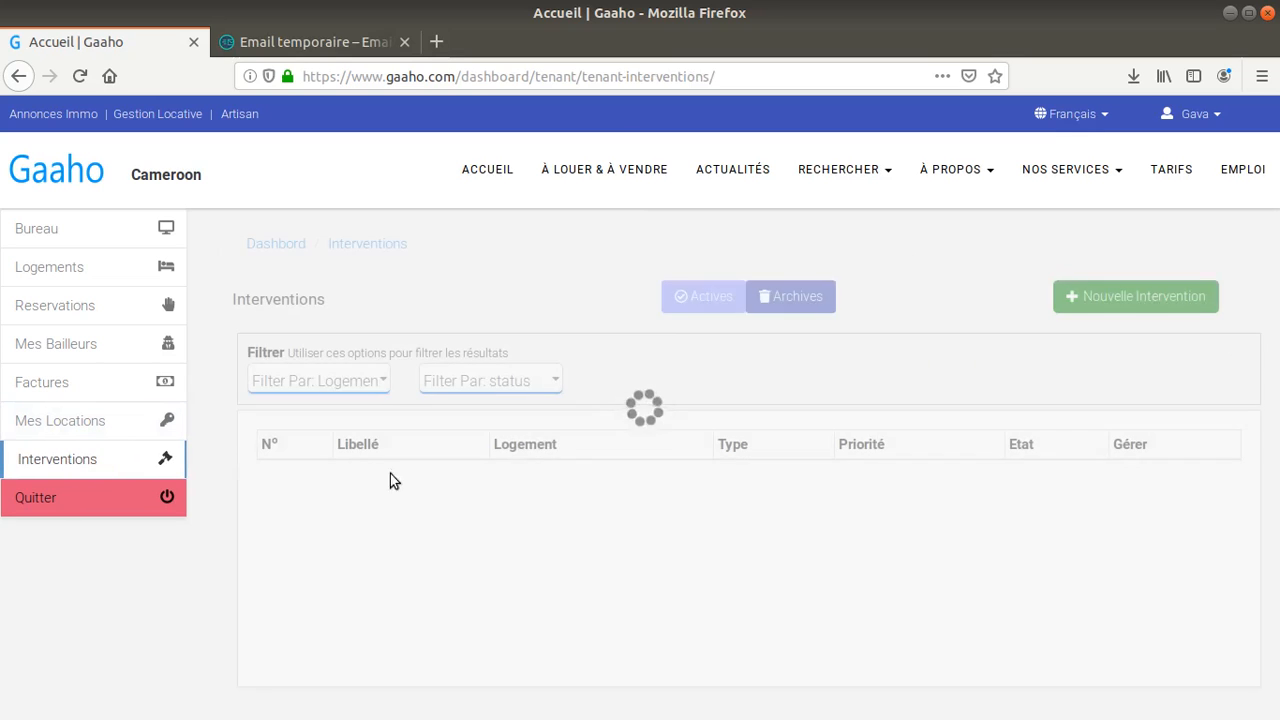
left_click(1168, 297)
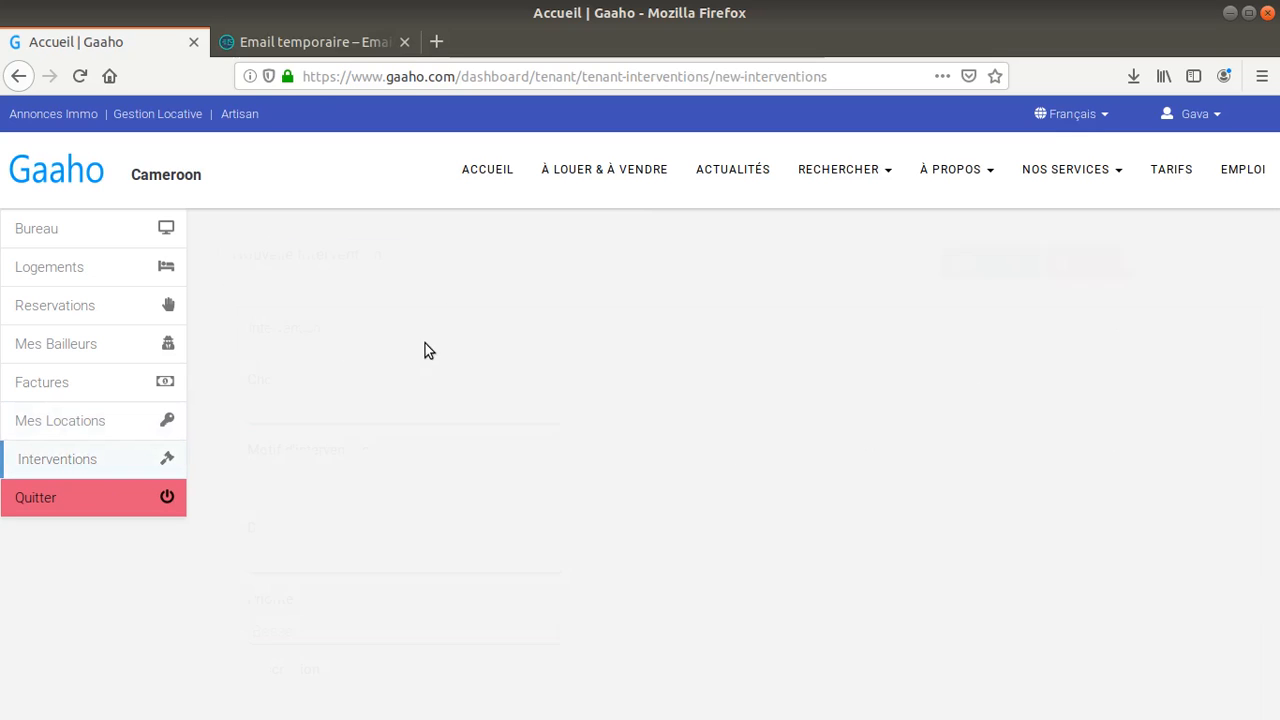
left_click(371, 407)
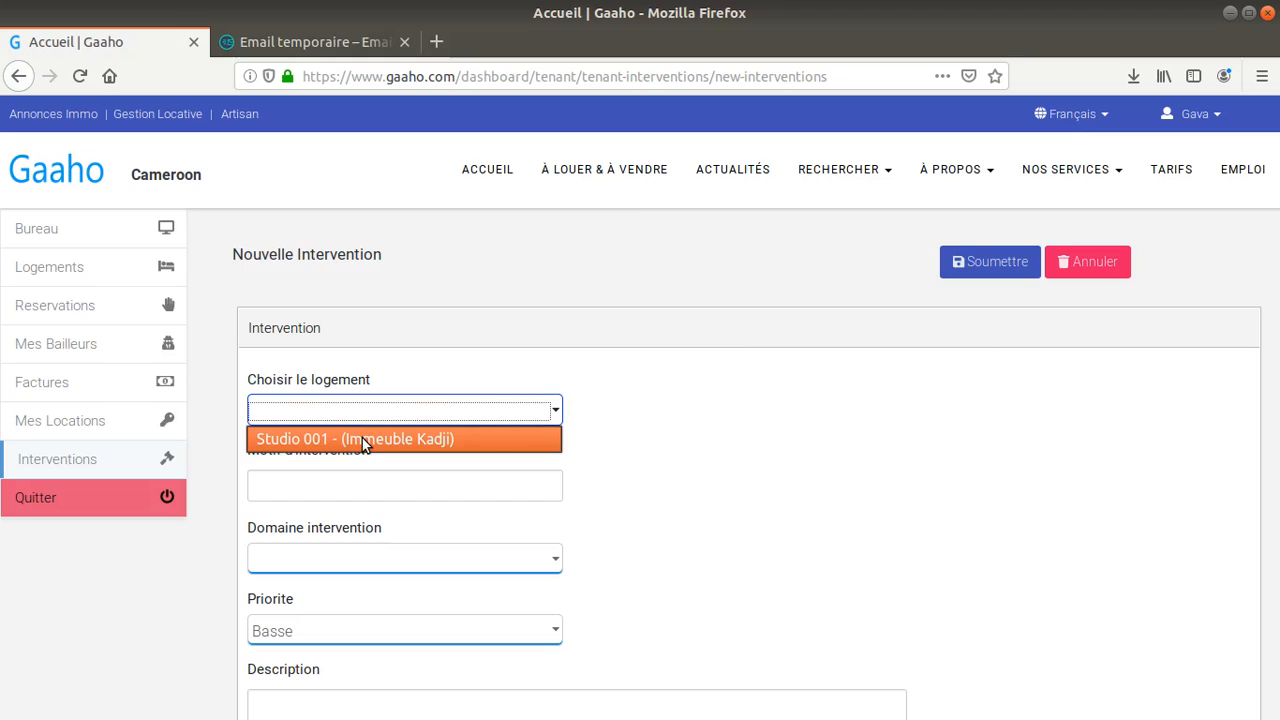
left_click(362, 438)
left_click(374, 405)
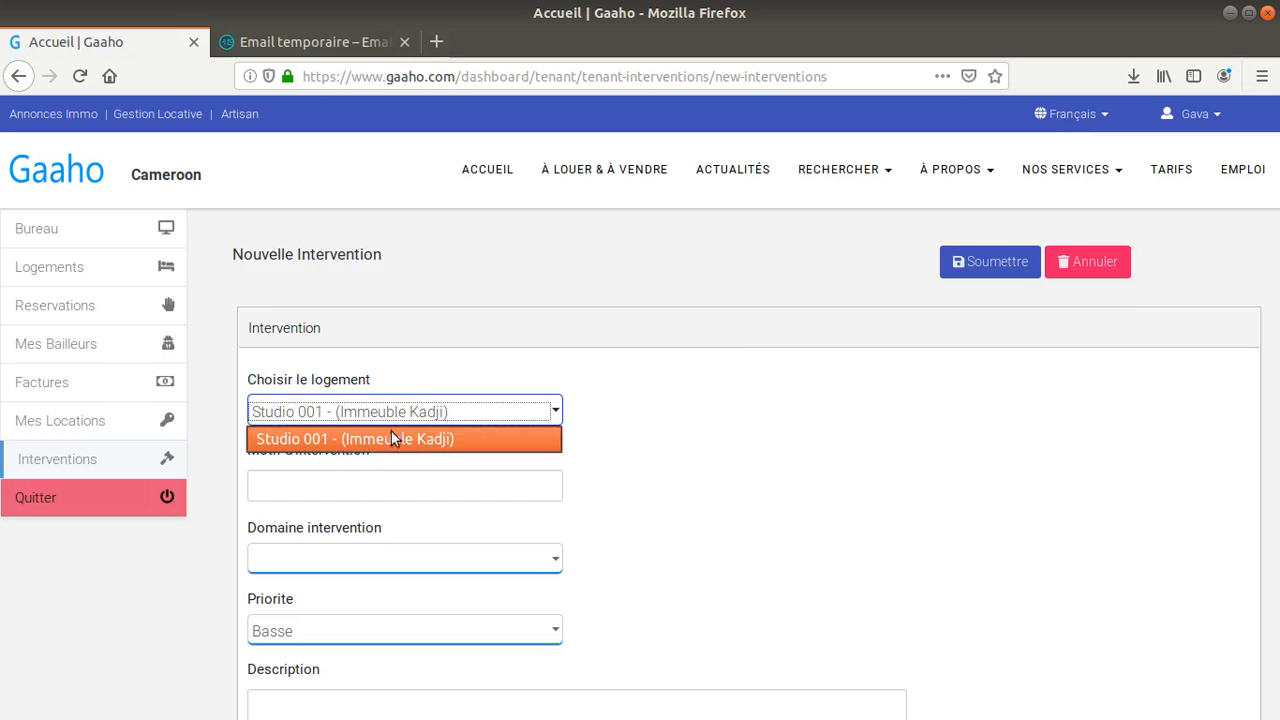
left_click(466, 440)
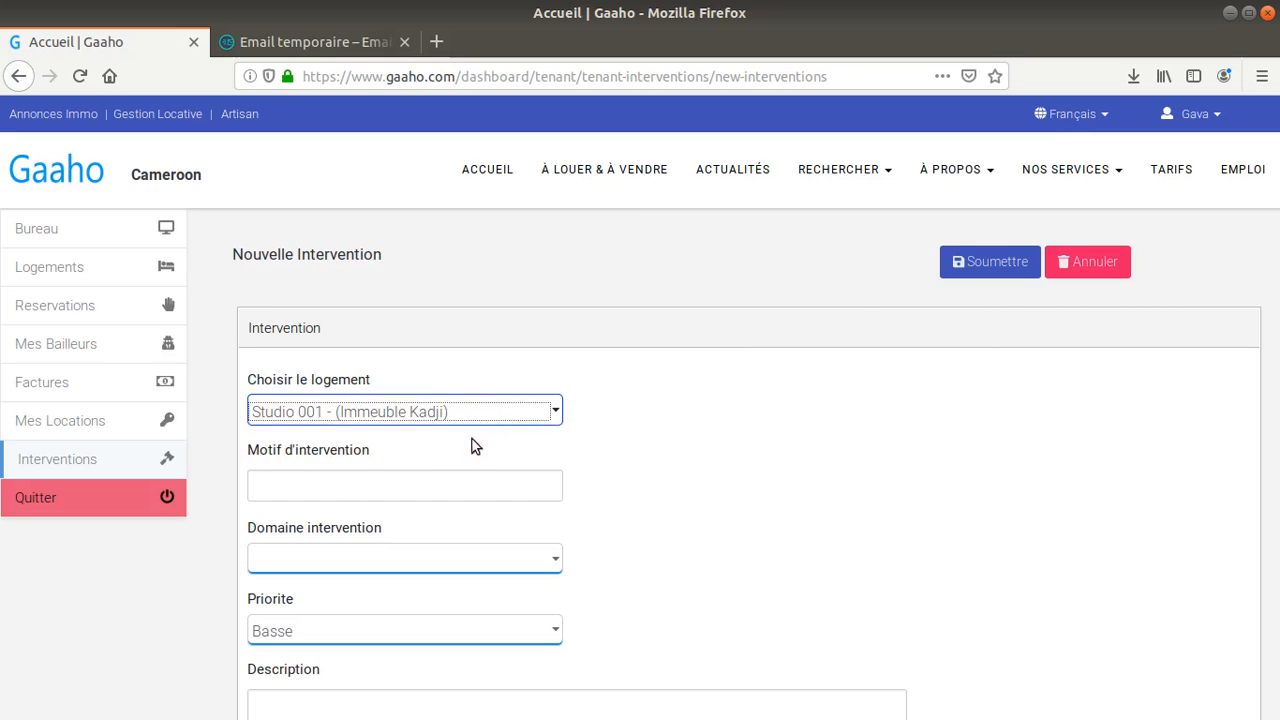
left_click(785, 463)
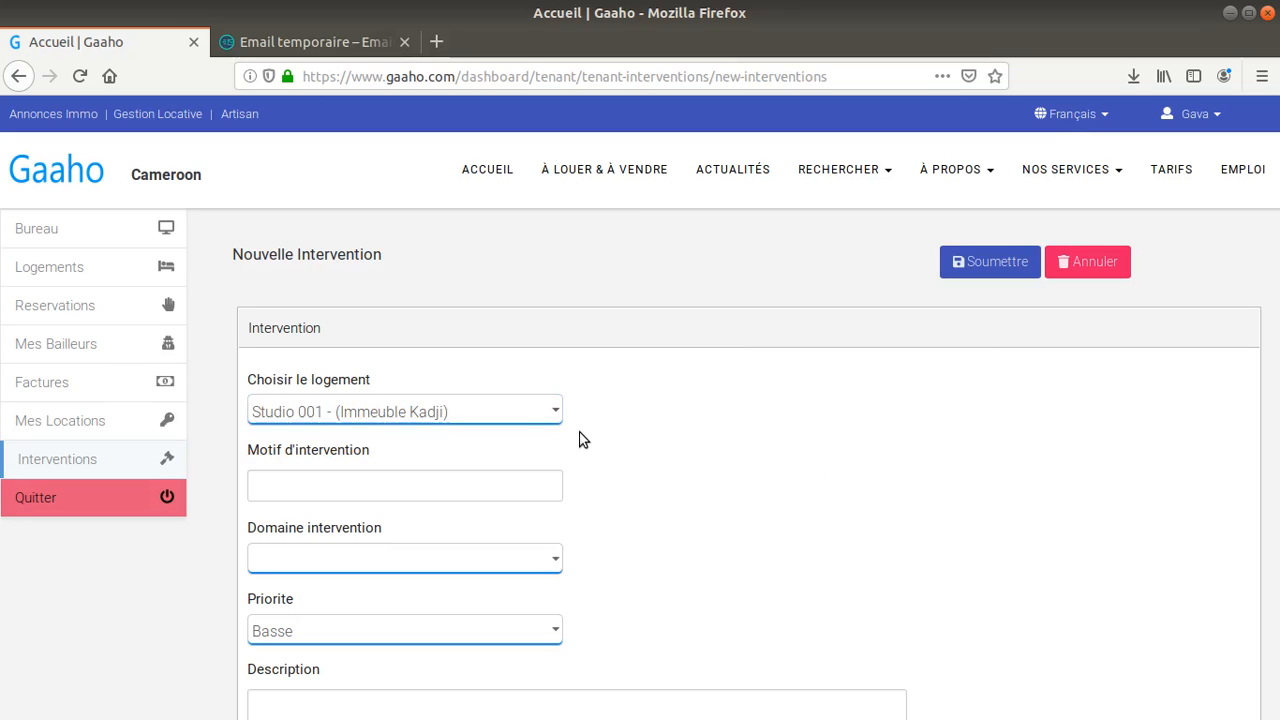
left_click(722, 487)
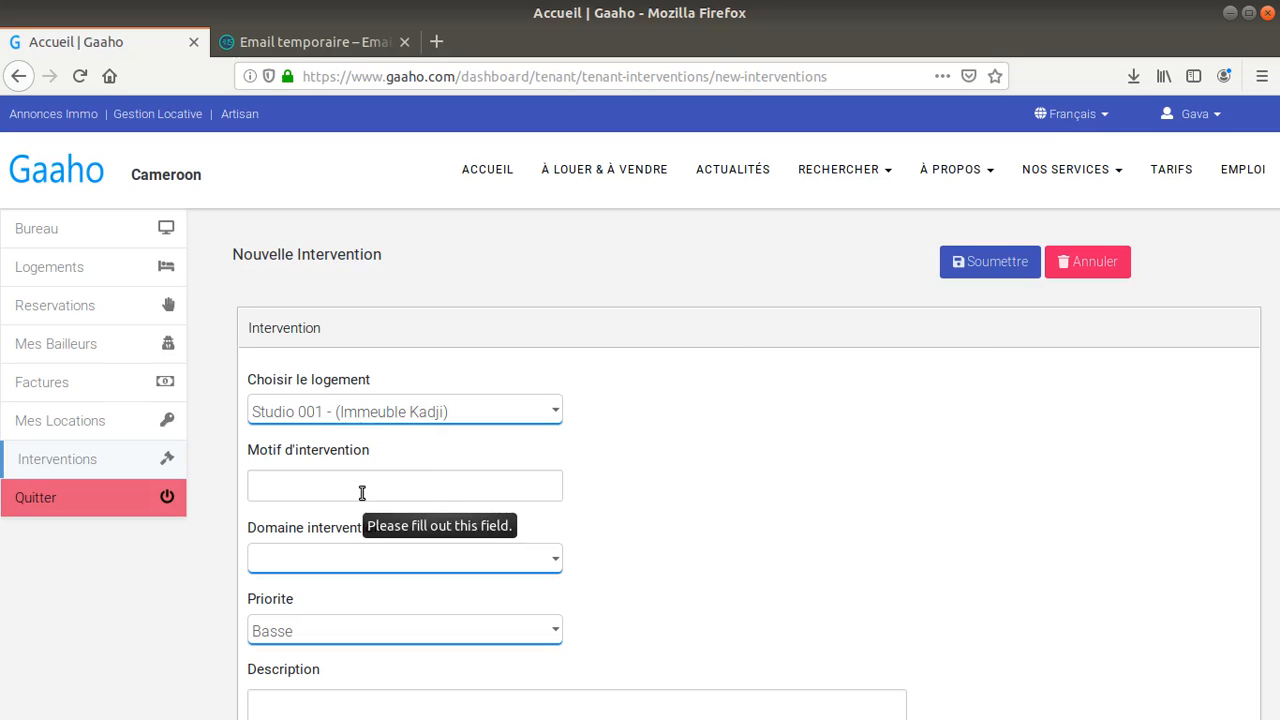
key("F5")
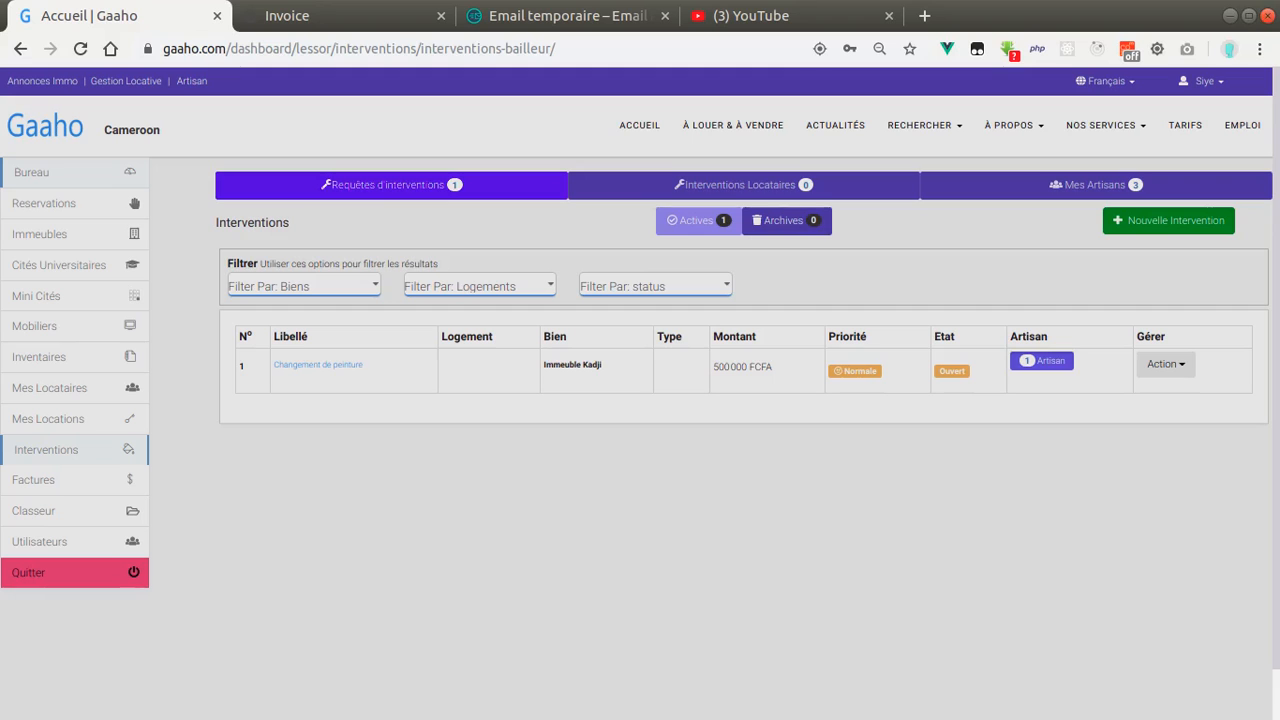
Step: Check the landlord's Interventions Locataires list in Chrome and return to the tenant's form in Firefox
left_click(653, 179)
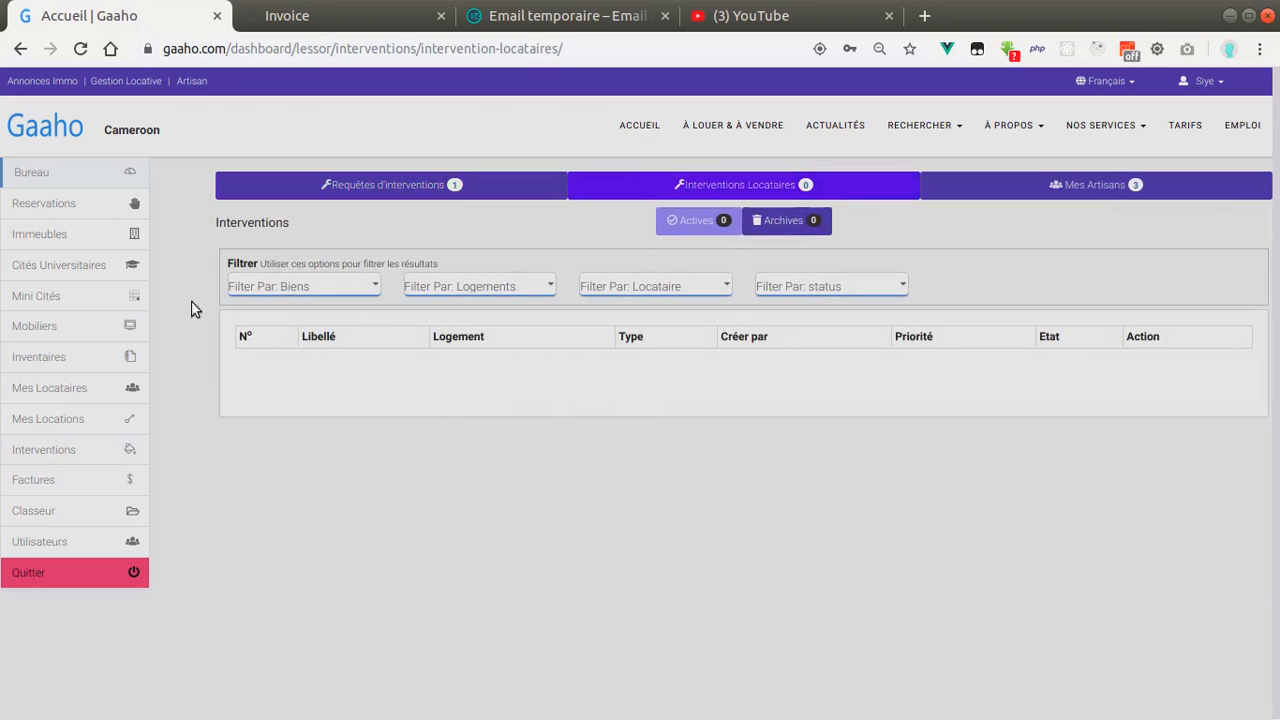
key("alt+Tab")
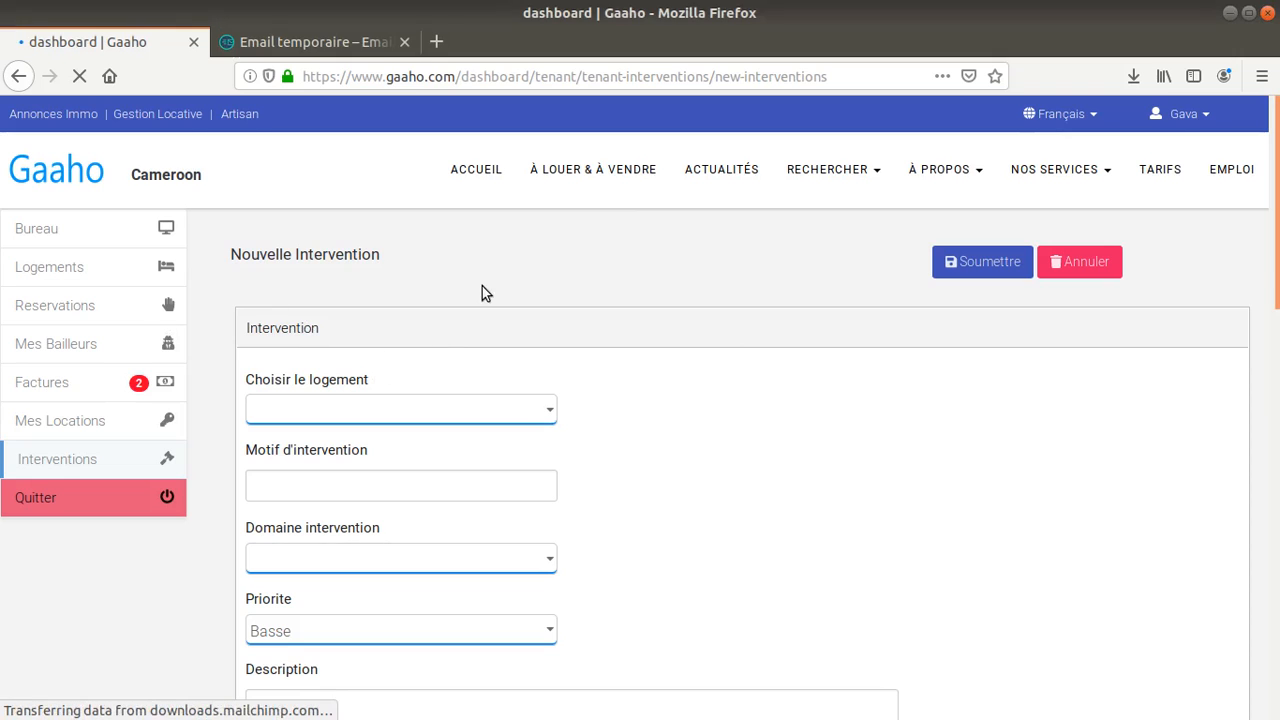
Step: Choose Studio 001 - (Immeuble Kadji) as the housing and enter "changer les carreaux" as the intervention reason
scroll(483, 288, "down", 2)
scroll(483, 288, "down", 1)
left_click(457, 298)
left_click(446, 338)
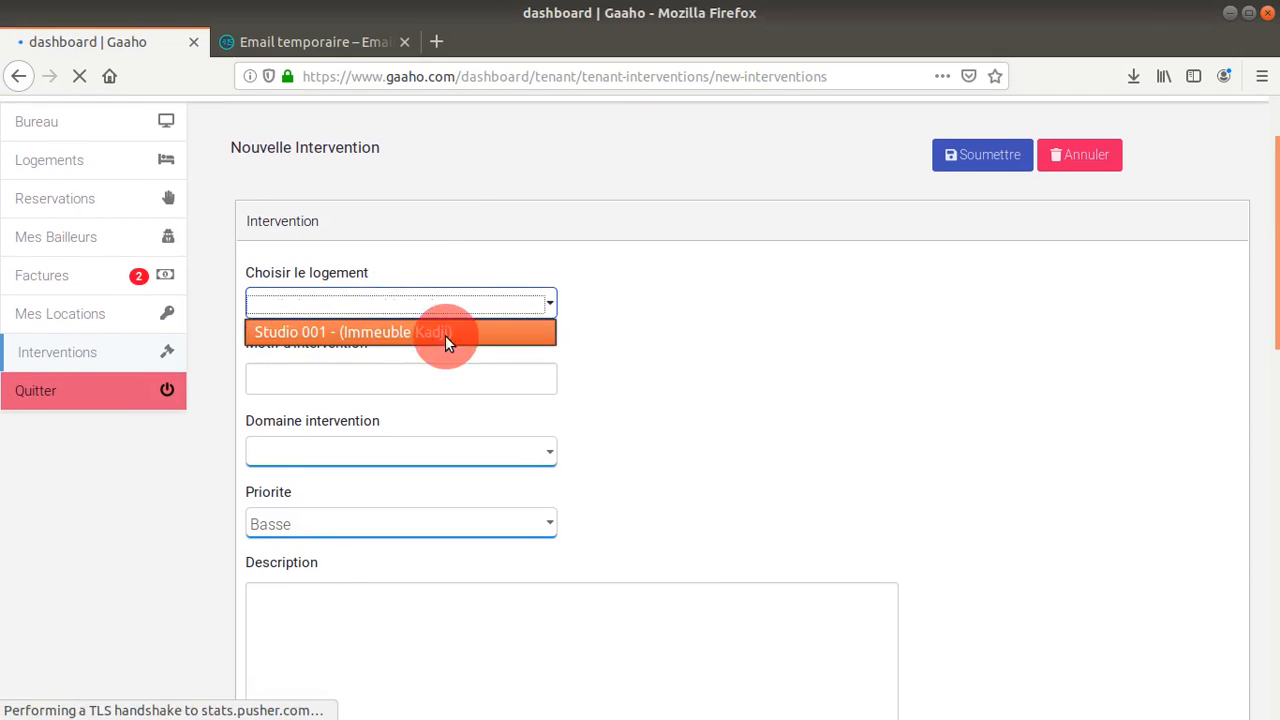
left_click(405, 377)
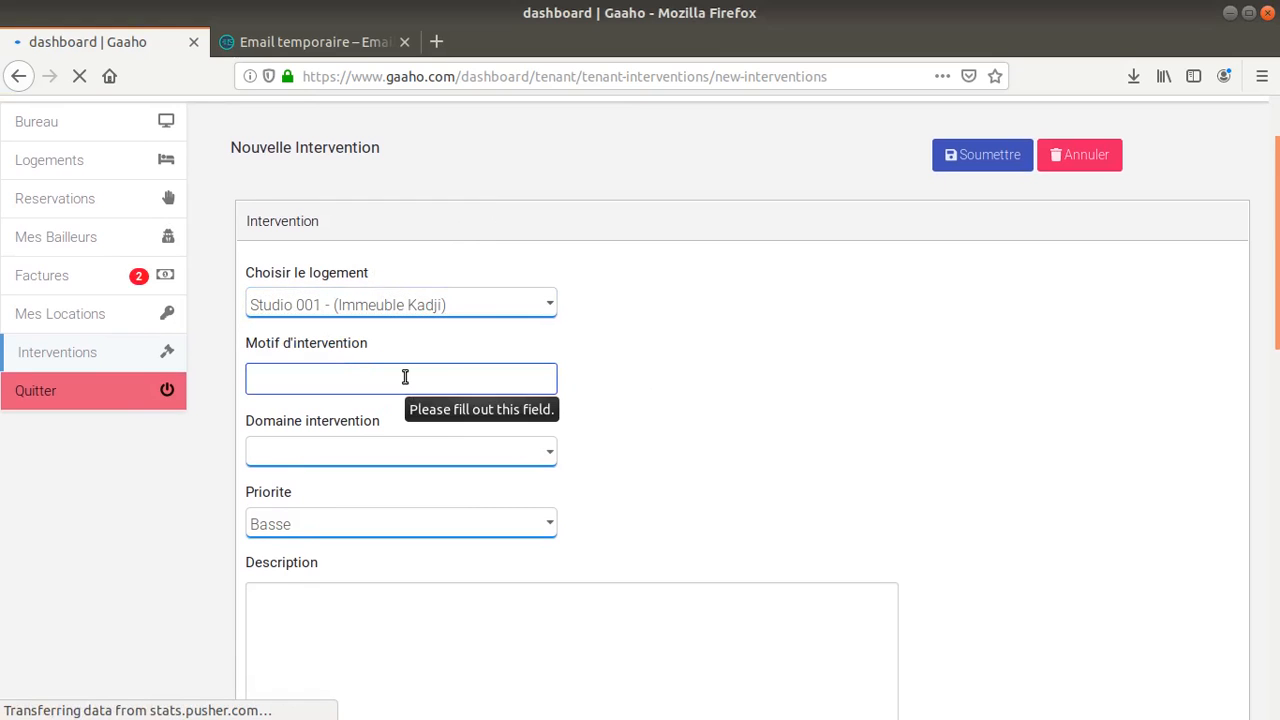
type("c")
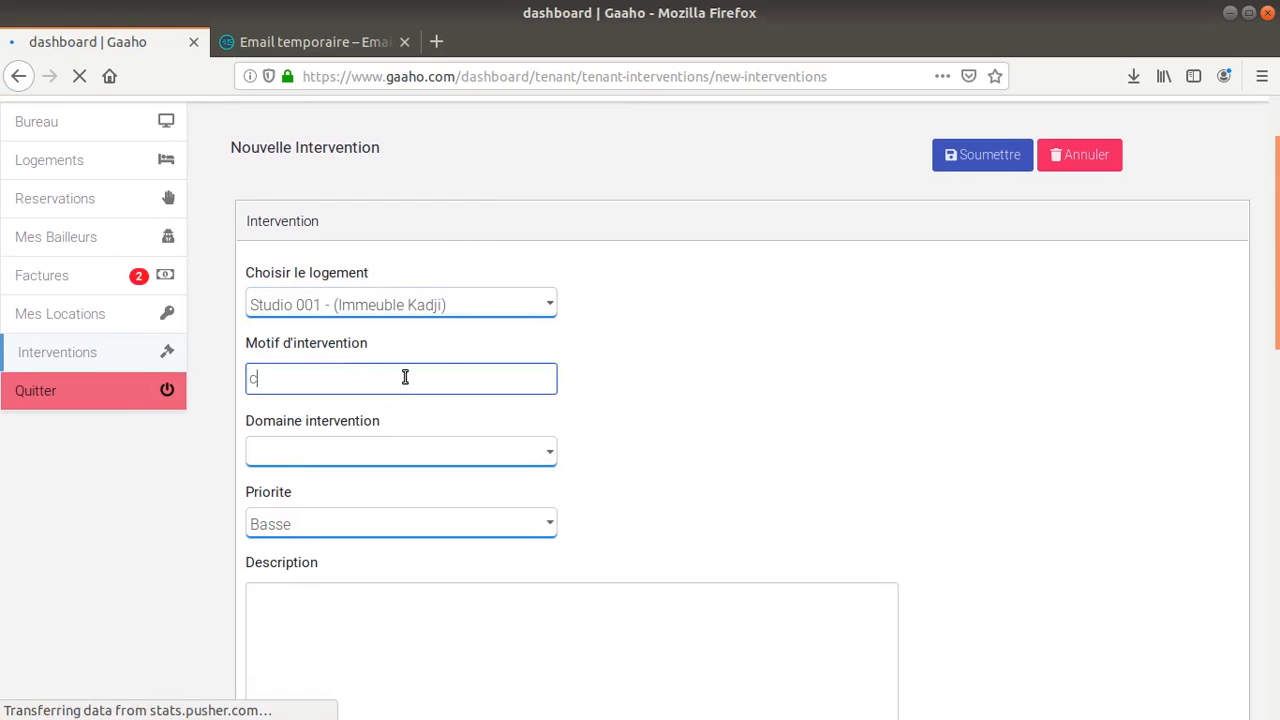
type("hana")
key("BackSpace")
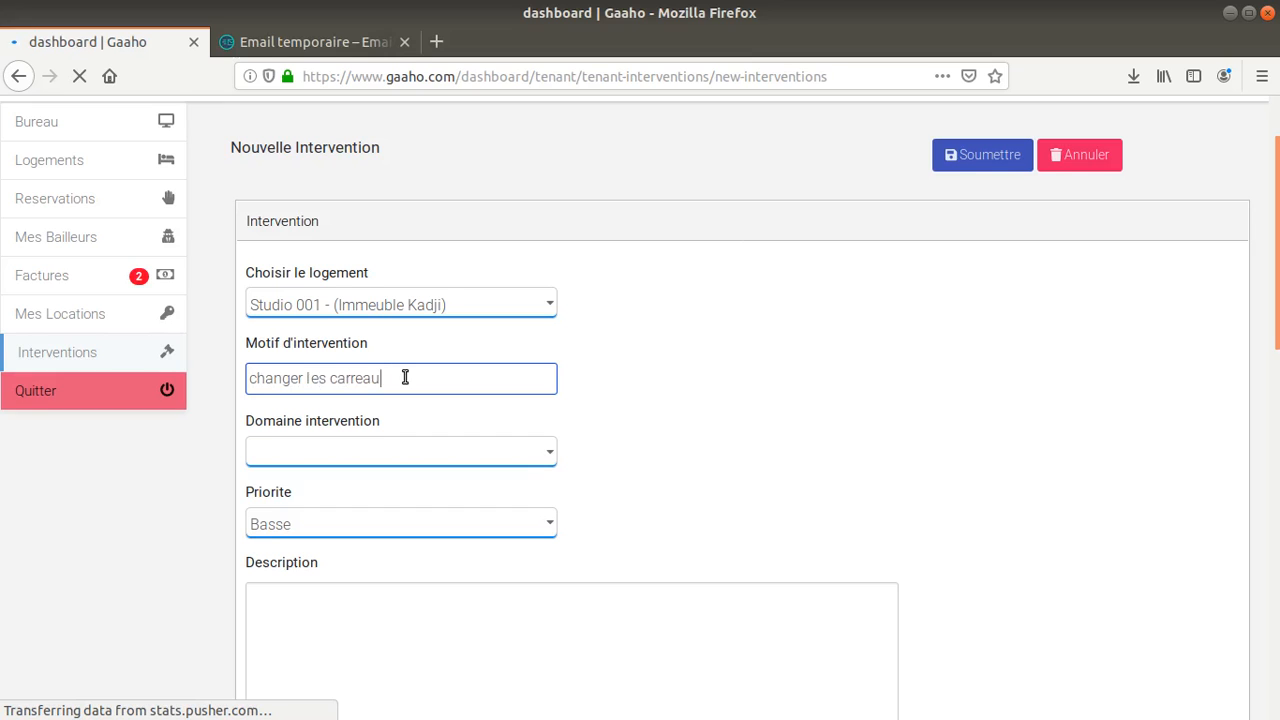
Step: Set the intervention domain to Intérieur and the priority to Normale
left_click(410, 442)
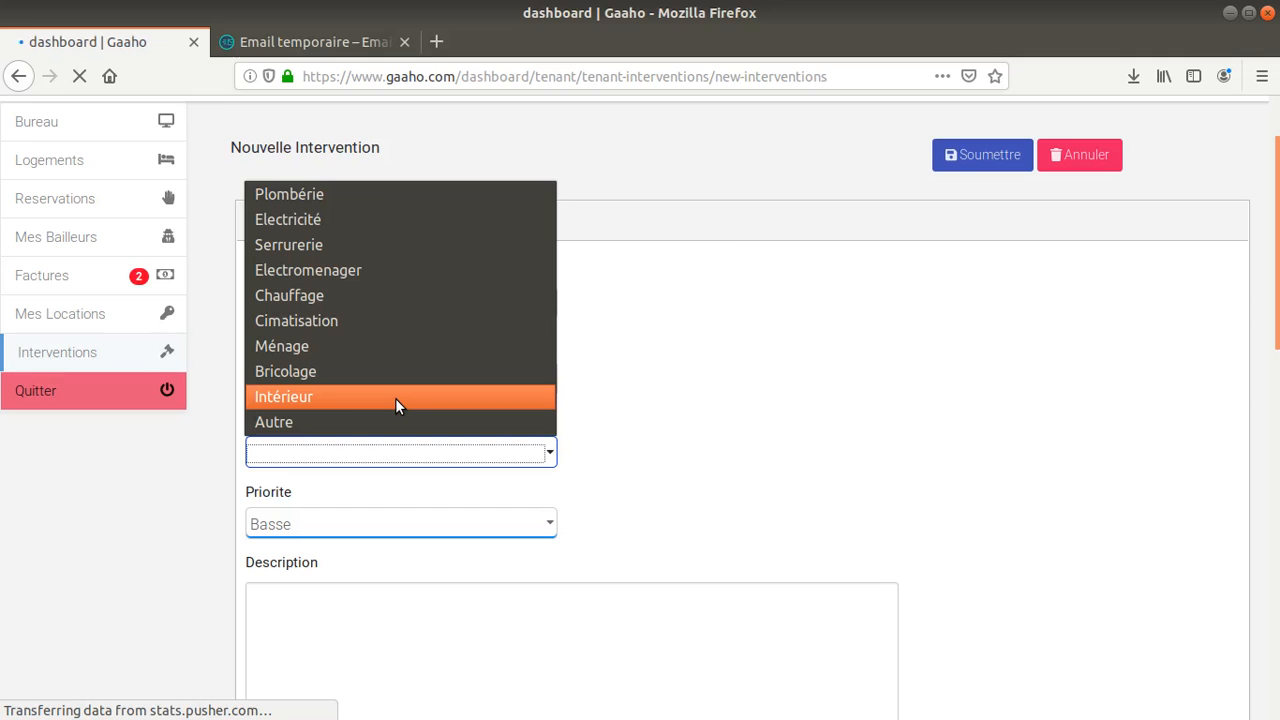
left_click(395, 398)
scroll(448, 424, "down", 4)
left_click(380, 314)
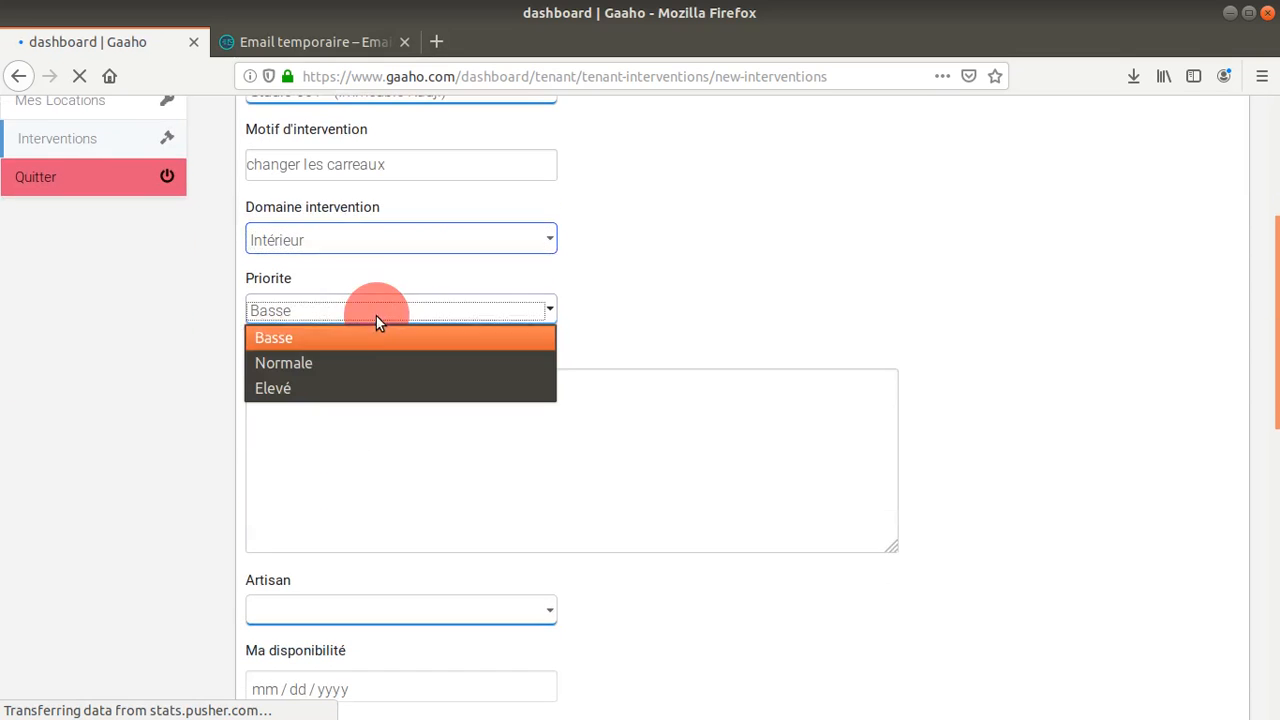
left_click(364, 364)
Step: Fill the description with the form's label text from Nouvelle Intervention to Description and assign the third artisan in the list
left_click(327, 402)
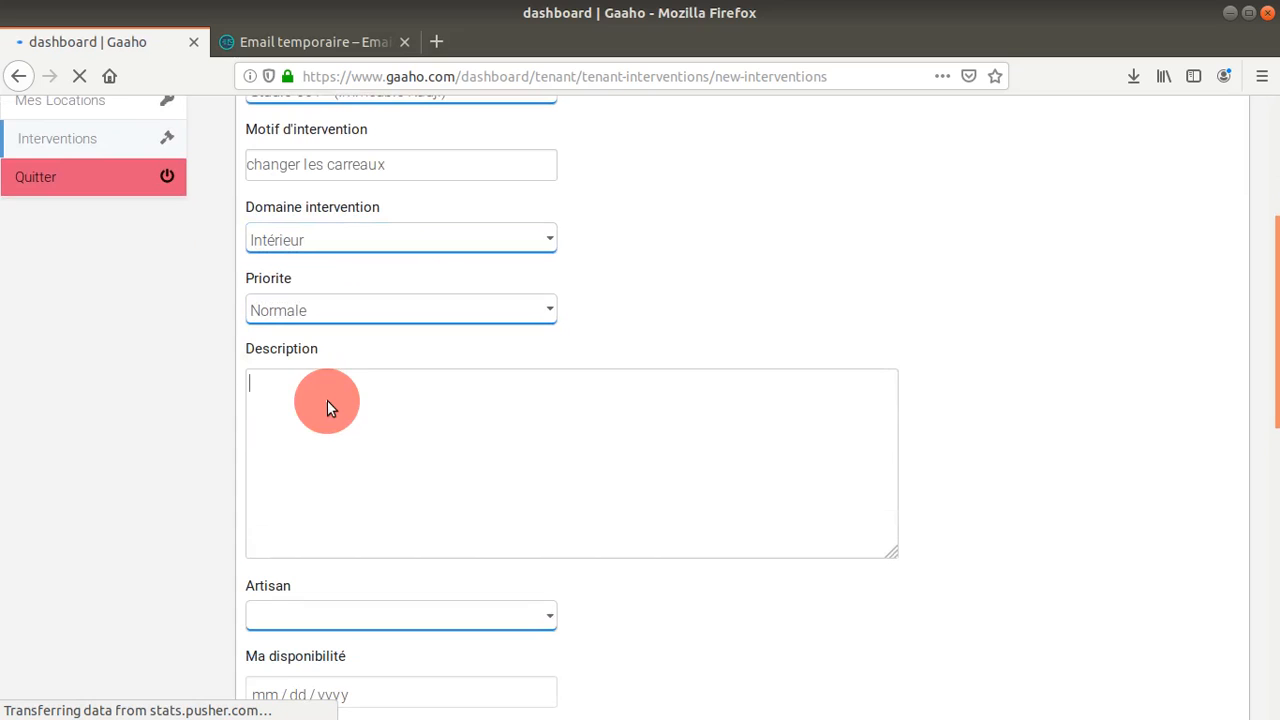
left_click_drag(326, 353, 209, 334)
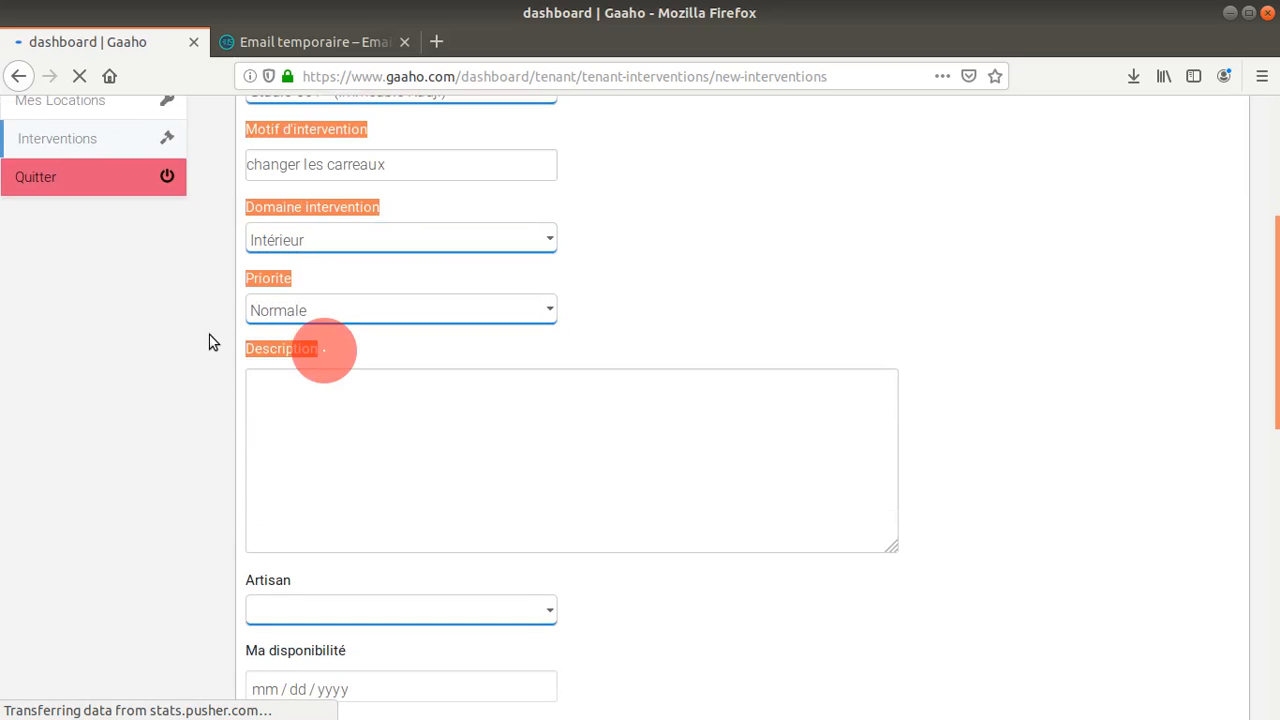
middle_click(417, 446)
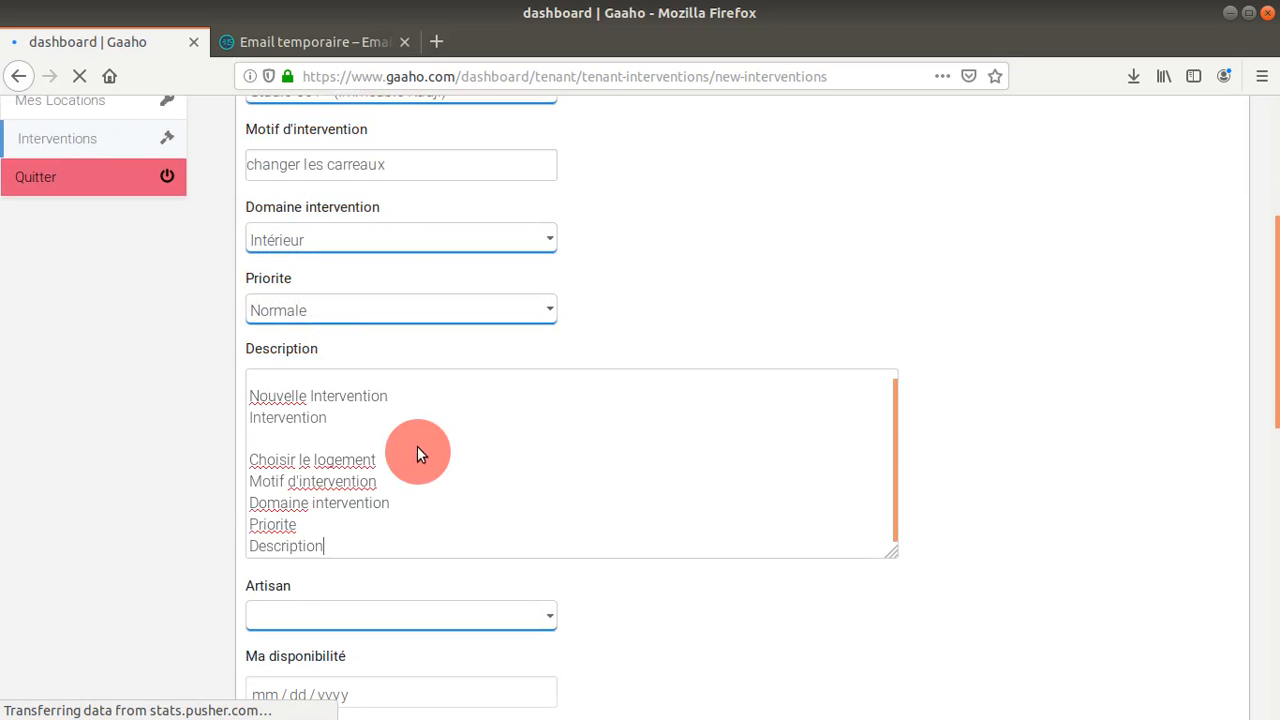
left_click(335, 623)
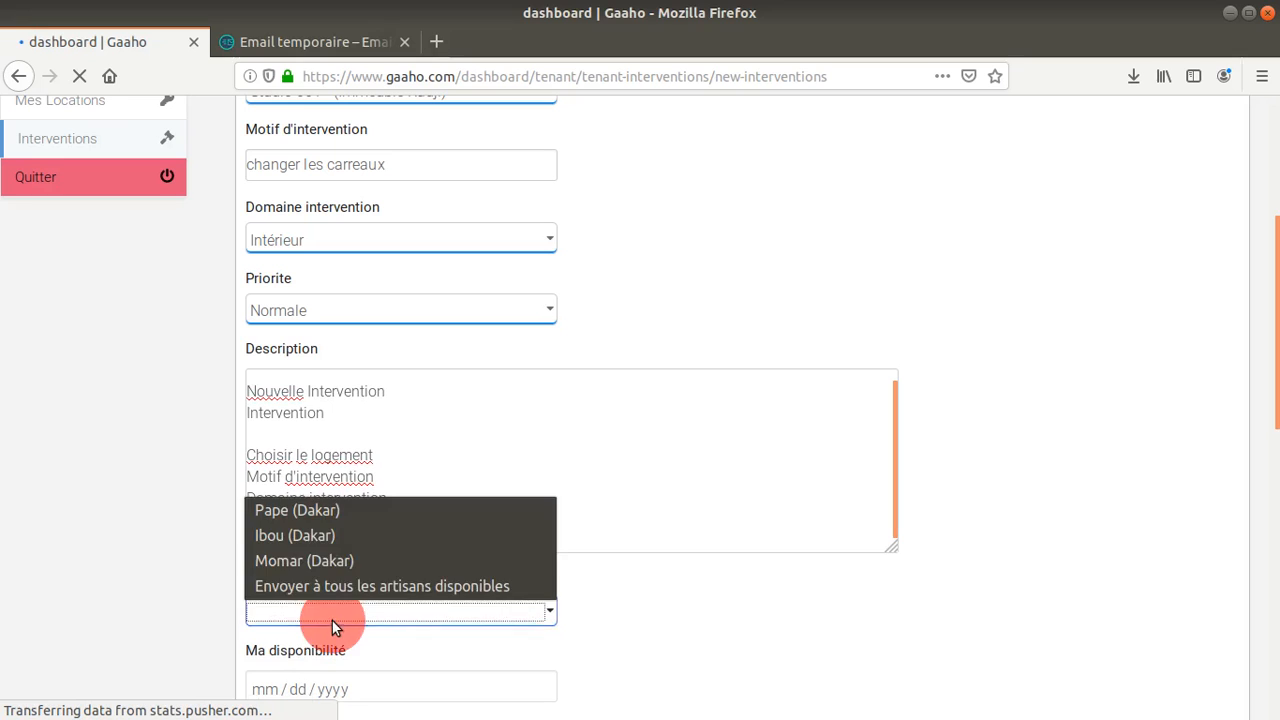
left_click(334, 558)
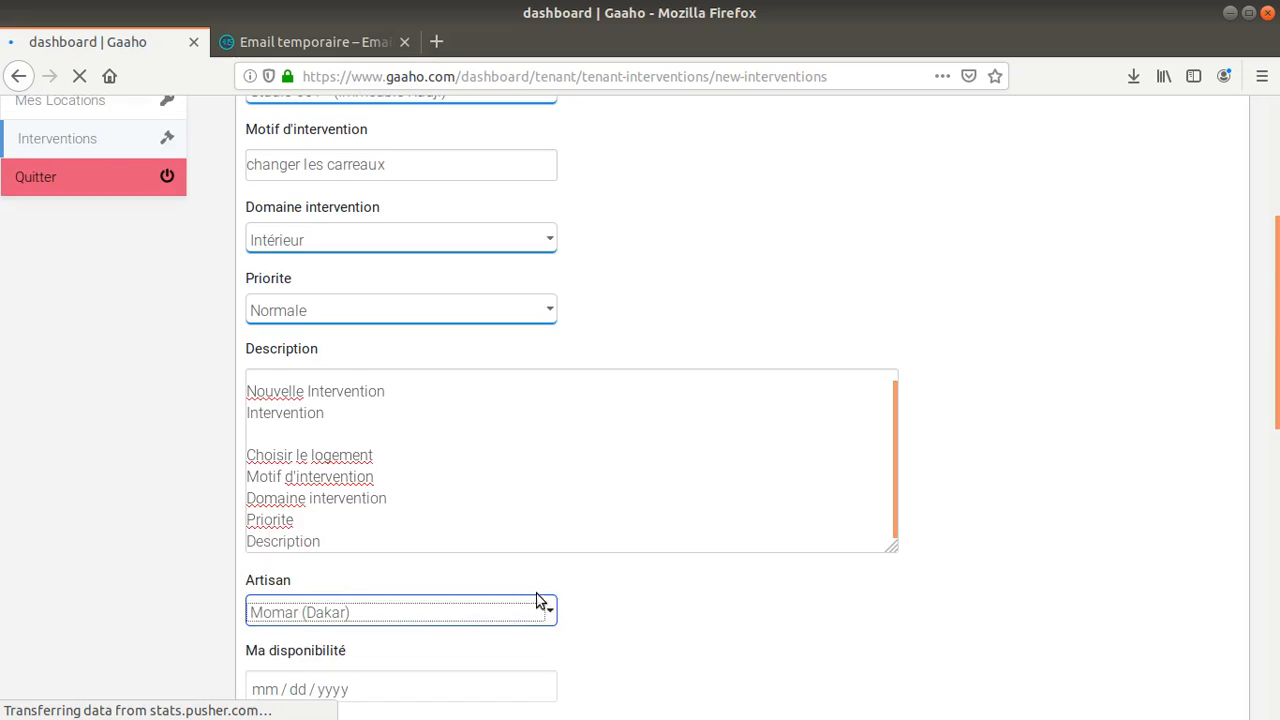
Step: Set the tenant's availability to 09/28/2019 with the Toute la journée time slot
scroll(403, 366, "down", 3)
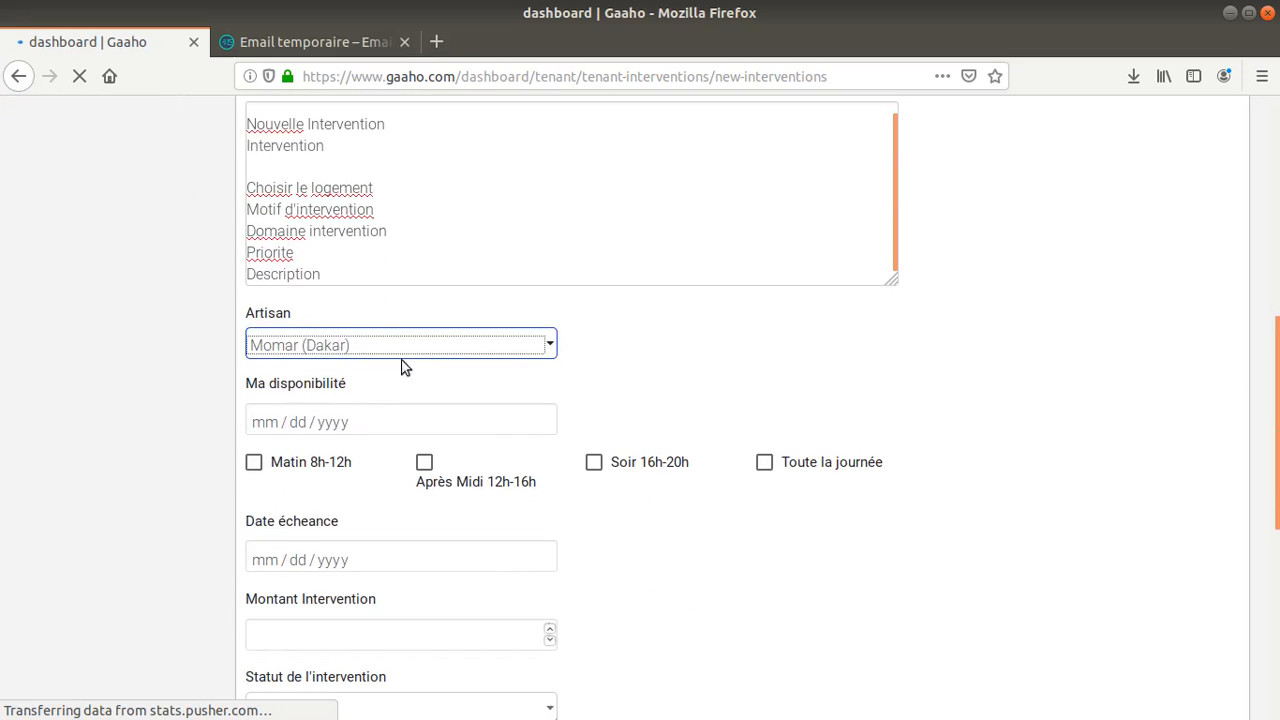
left_click(764, 462)
left_click(531, 422)
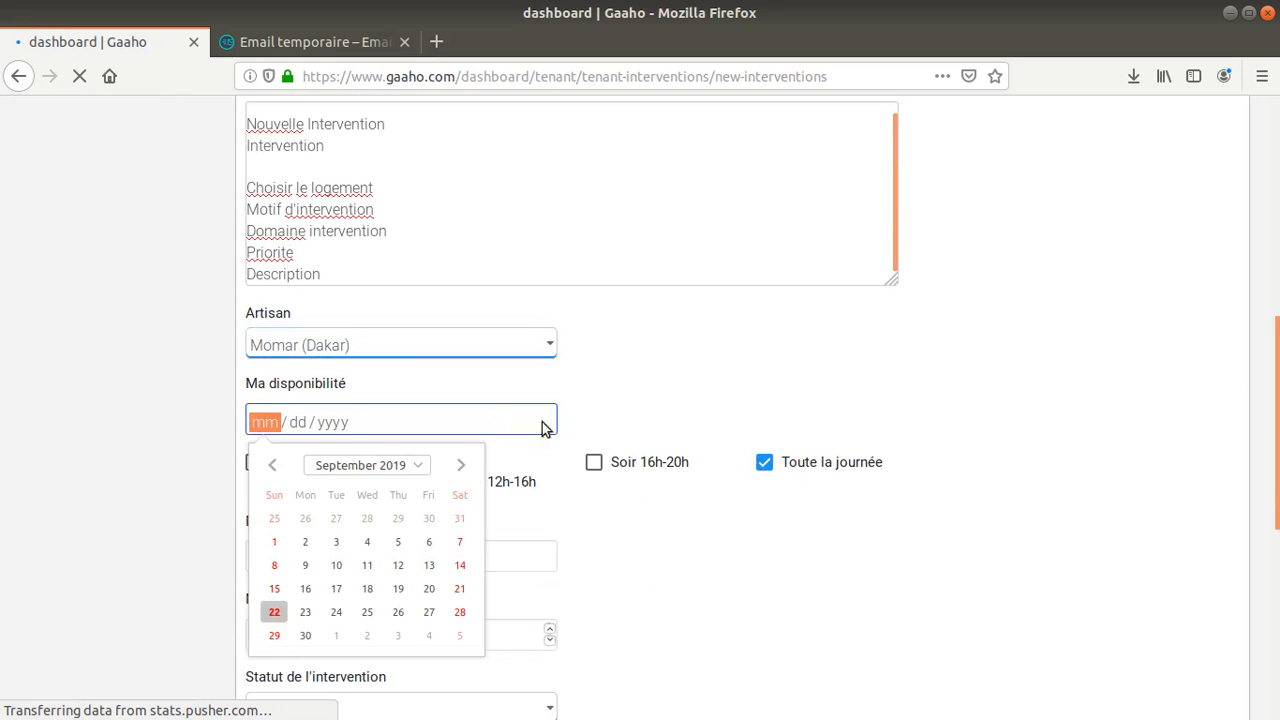
left_click(463, 611)
left_click(729, 556)
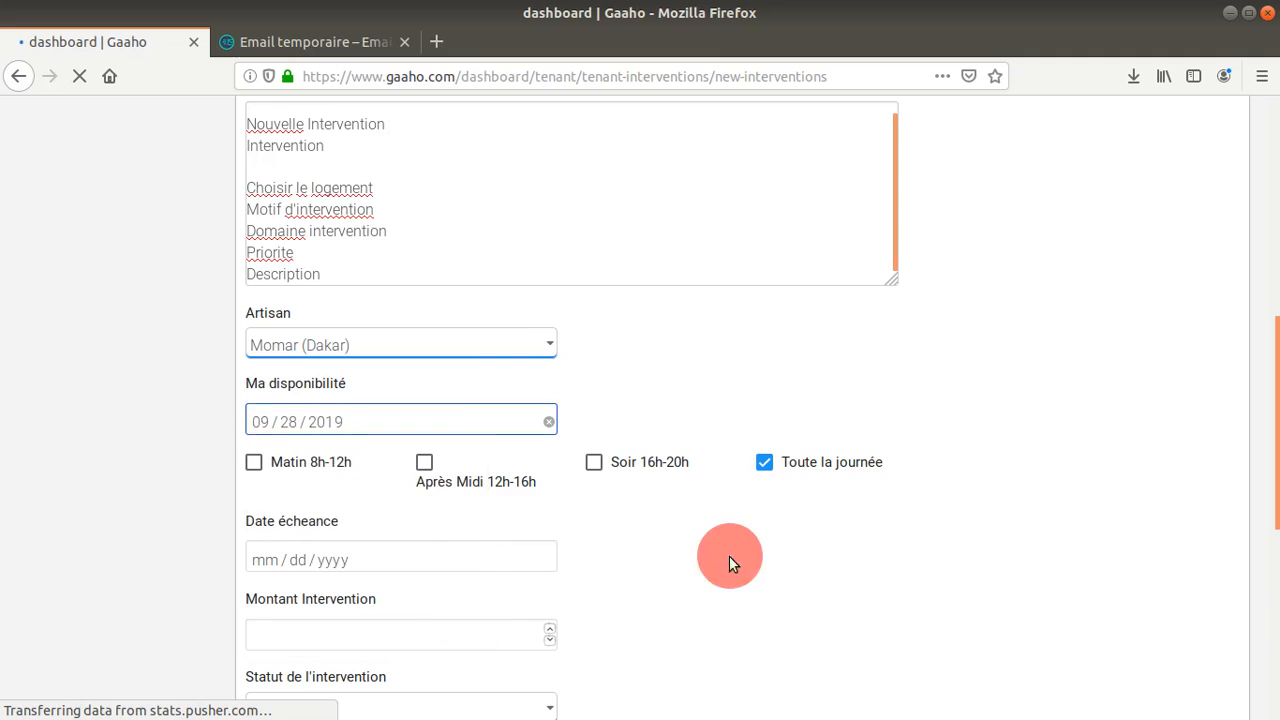
Step: Set the intervention's due date to 10/05/2019
scroll(452, 523, "down", 3)
left_click(550, 346)
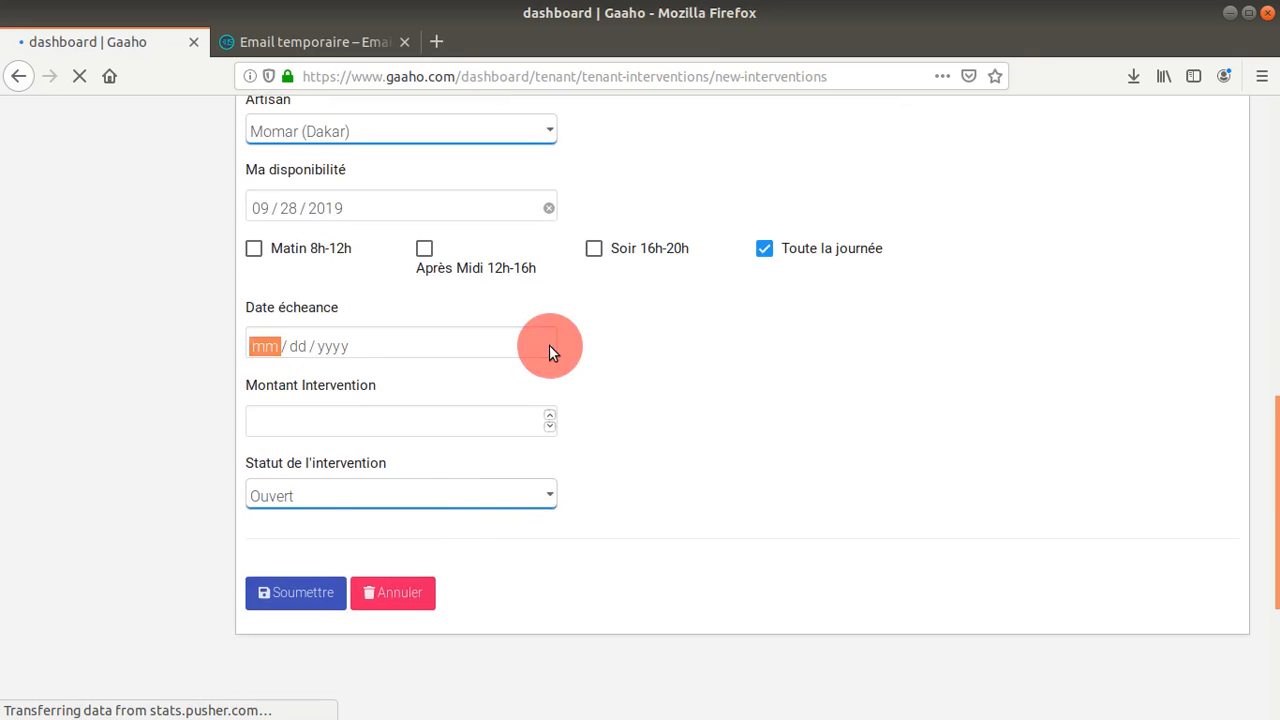
left_click(457, 560)
left_click(794, 491)
Step: Set the intervention amount to 15000 FCFA and submit the tenant's request
left_click(431, 421)
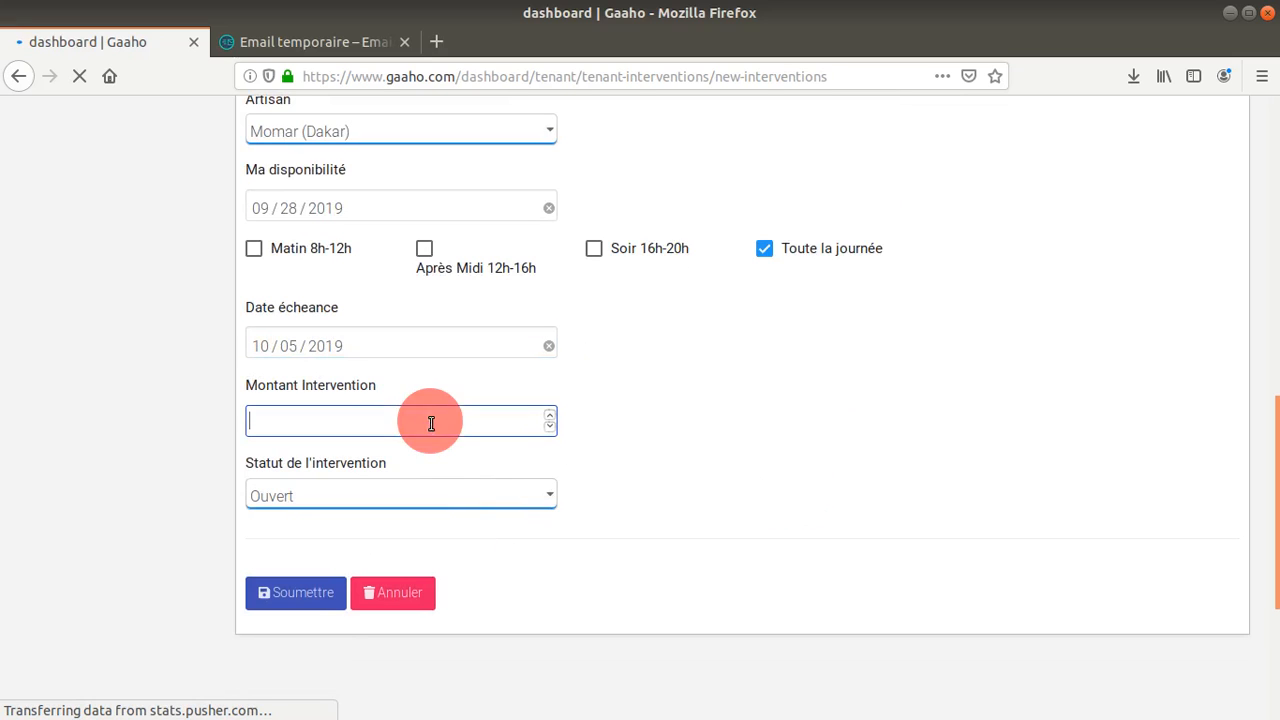
type("15000")
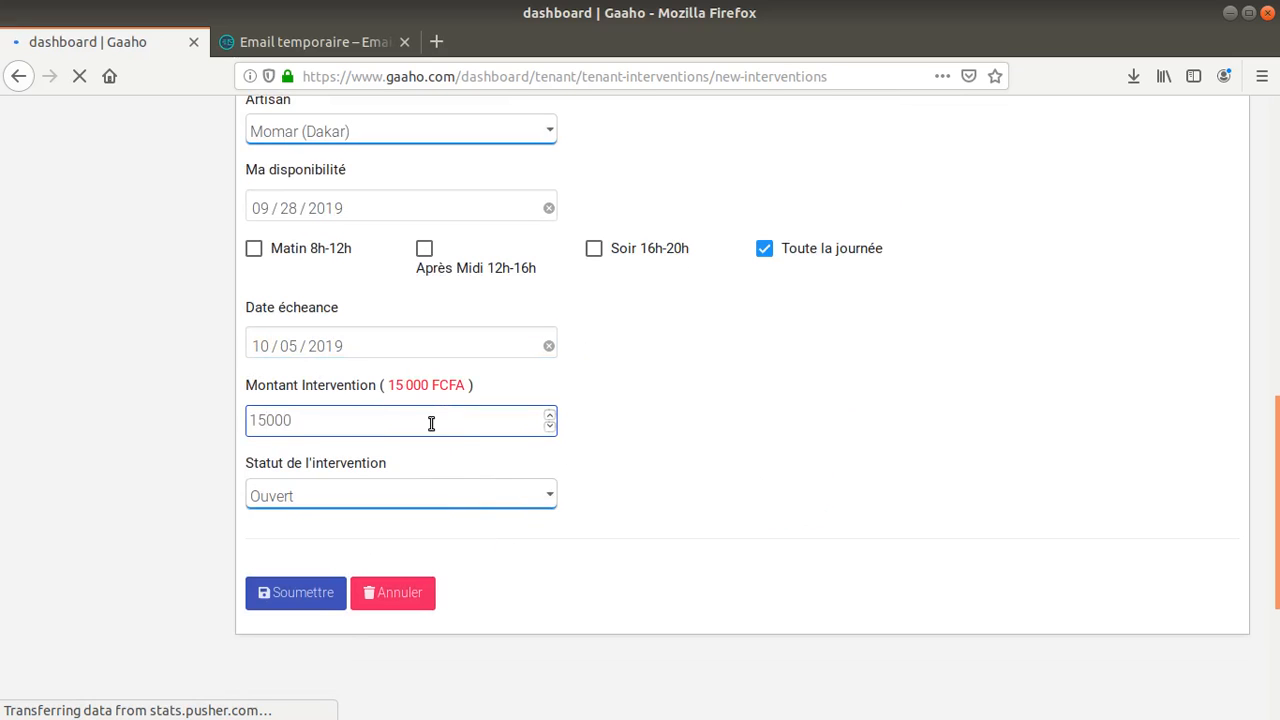
left_click(298, 594)
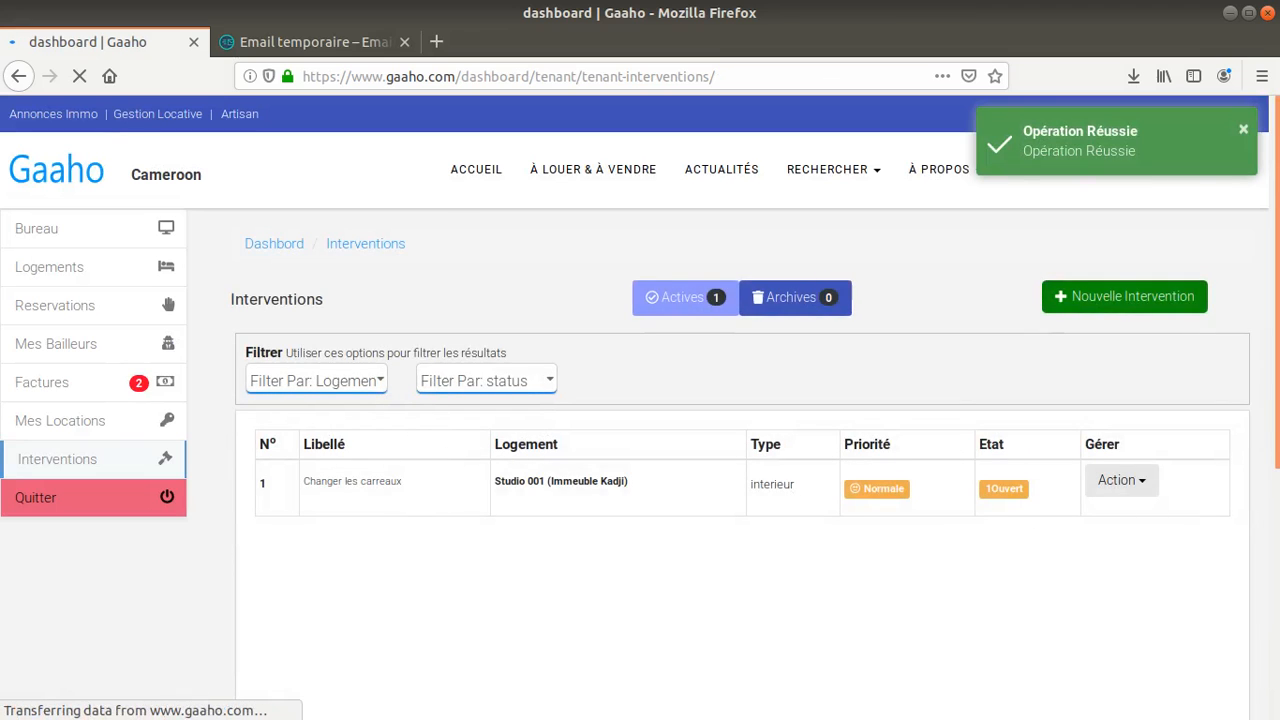
Step: Switch to the landlord's dashboard in Chrome, refresh Interventions and examine the tenant's request under Interventions Locataires
key("alt+Tab")
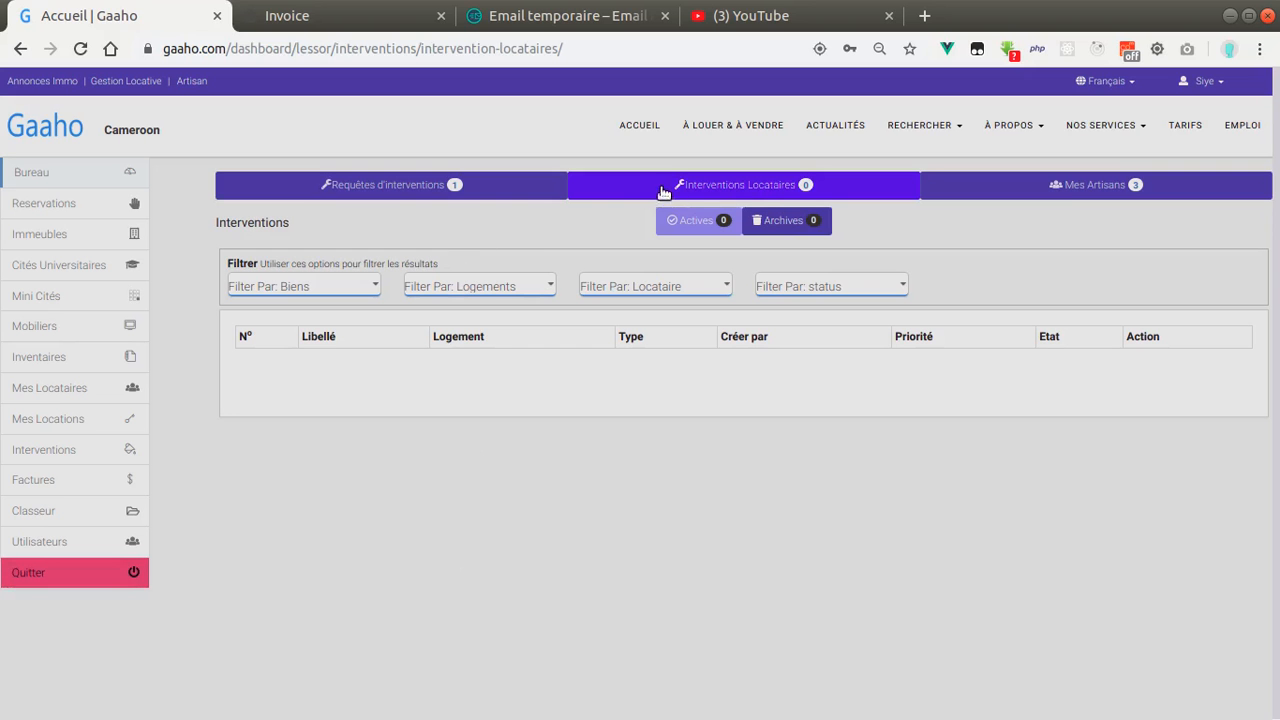
left_click(84, 419)
left_click(73, 452)
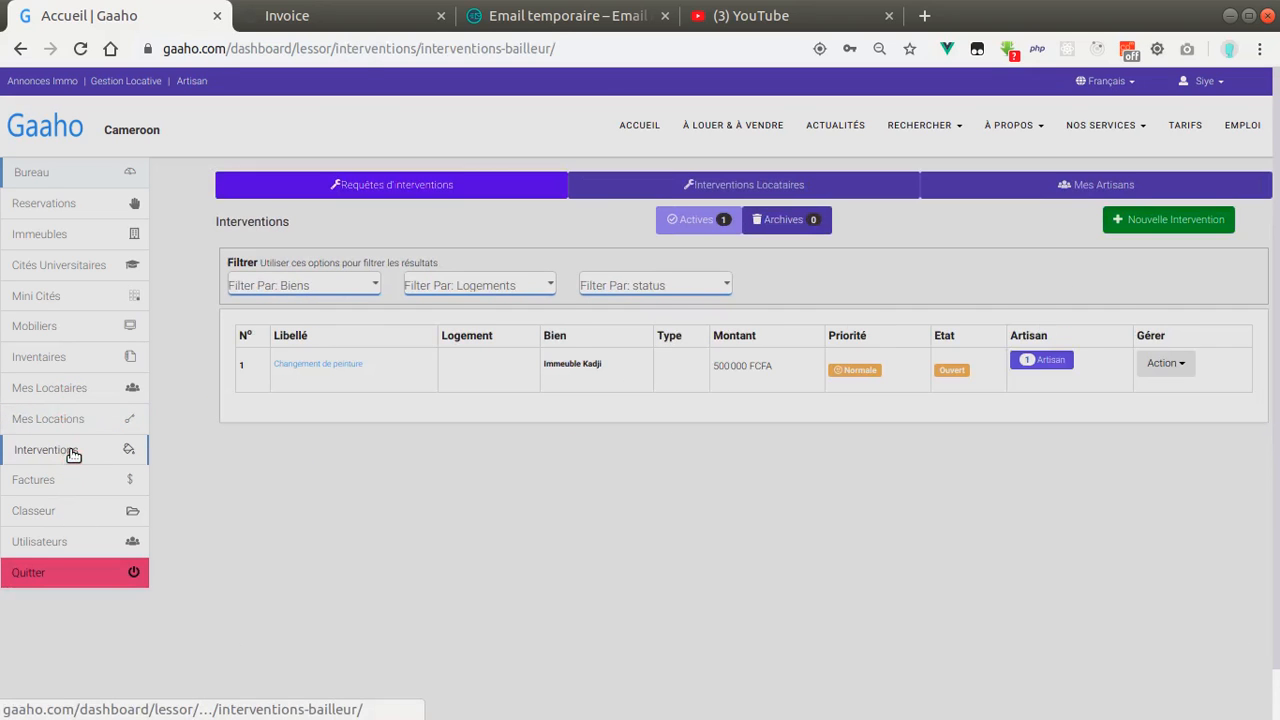
left_click(778, 189)
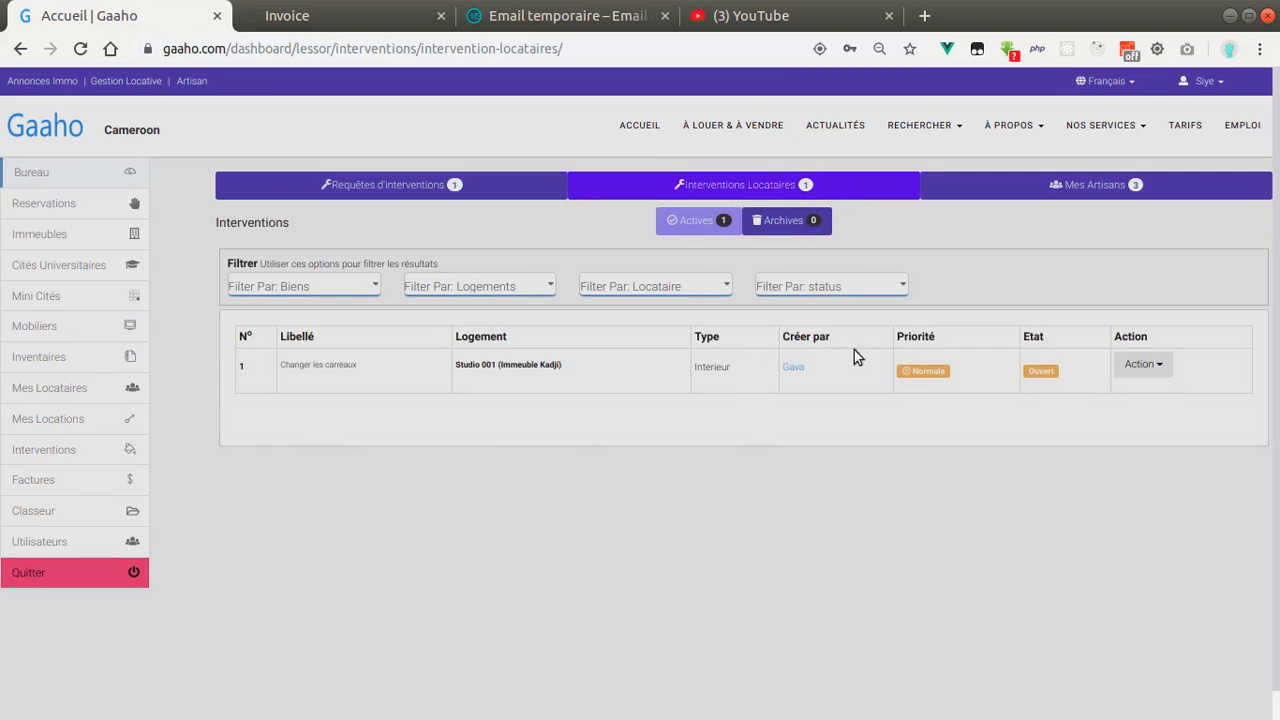
left_click_drag(788, 378, 827, 378)
left_click(829, 380)
Step: Open the landlord's Classeur to view the property documents section
left_click(52, 510)
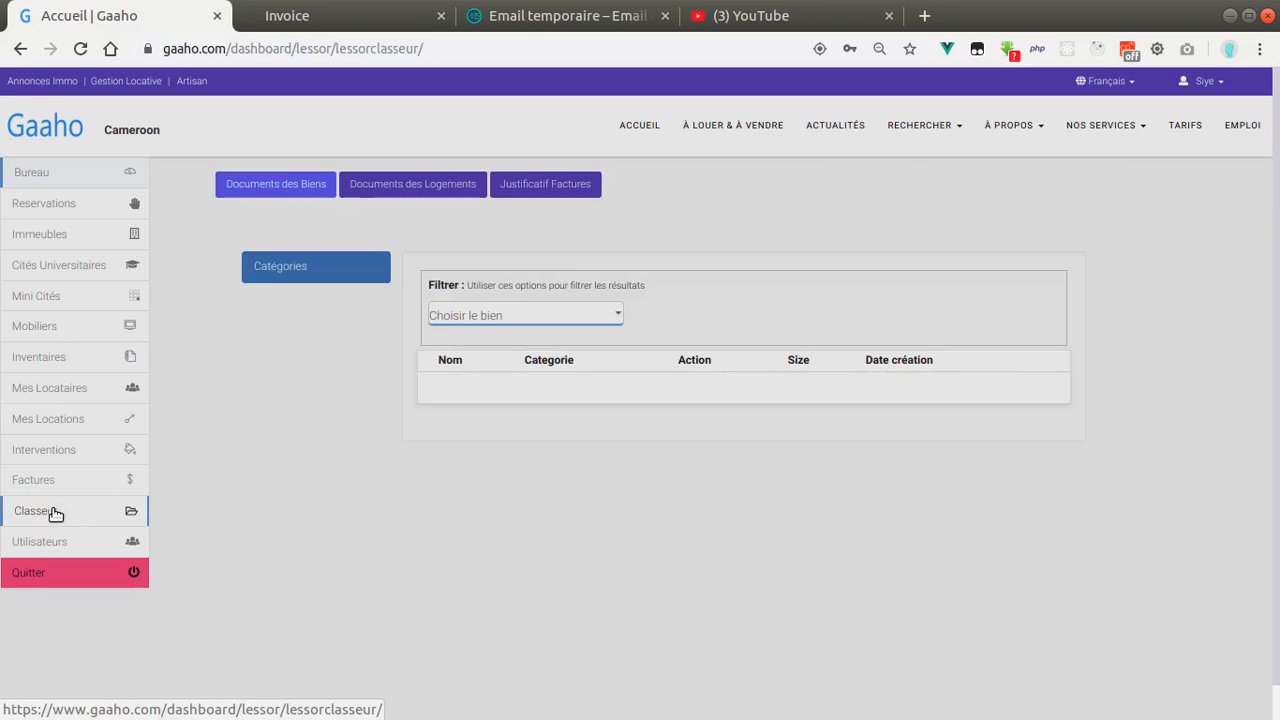